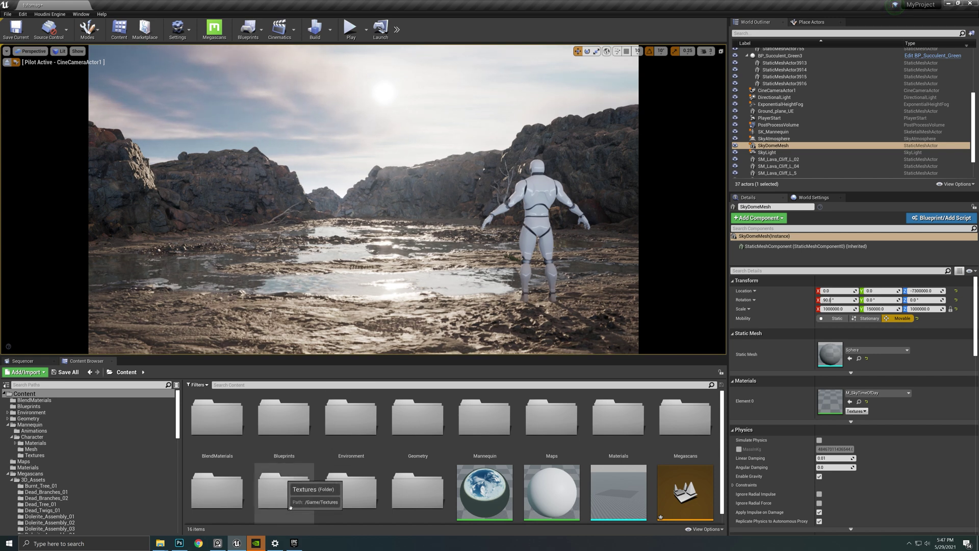
Open the project's Blueprints content folder
double_click(284, 423)
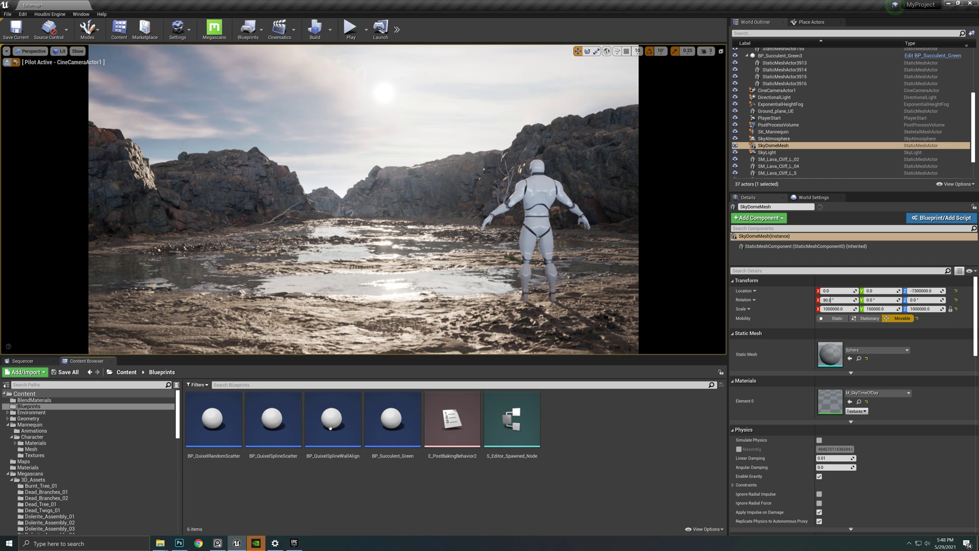
Switch to the Epic Games Launcher and search the Unreal Marketplace for quixel to browse the available collections
left_click(296, 543)
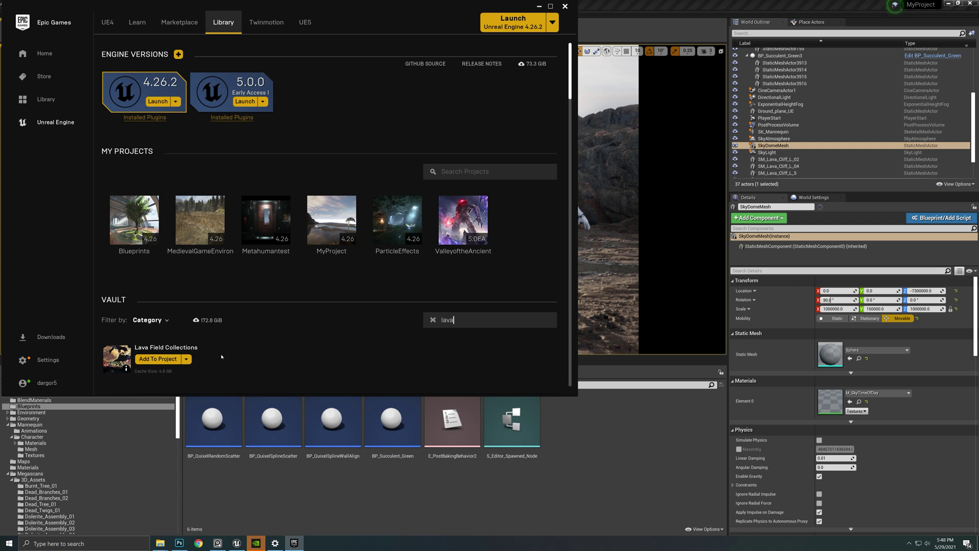
left_click(435, 321)
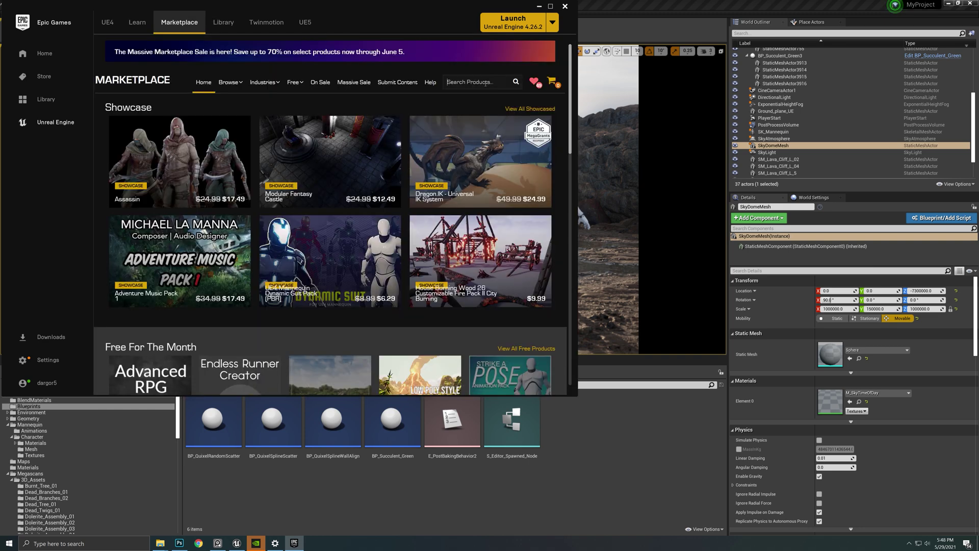
left_click(485, 83)
type("quixel")
key("Return")
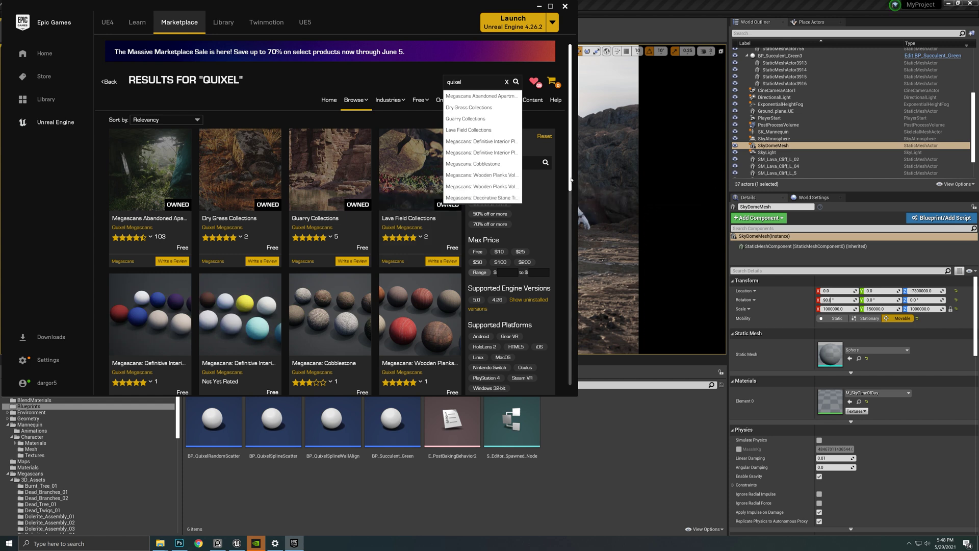
left_click(564, 221)
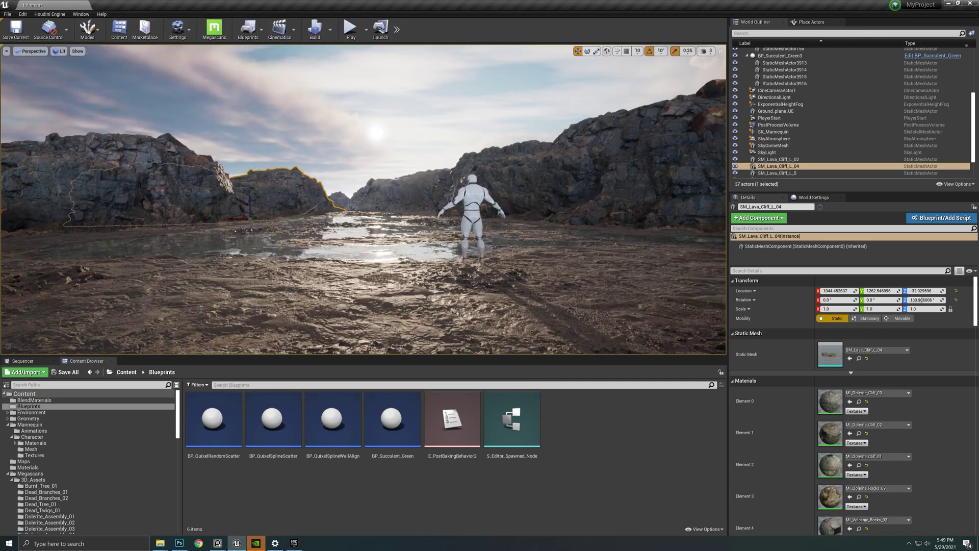
Select the ground plane back in the Unreal level and show the hidden actor icons in the viewport
right_click_drag(357, 199, 378, 166)
right_click_drag(612, 272, 612, 272)
left_click(234, 269)
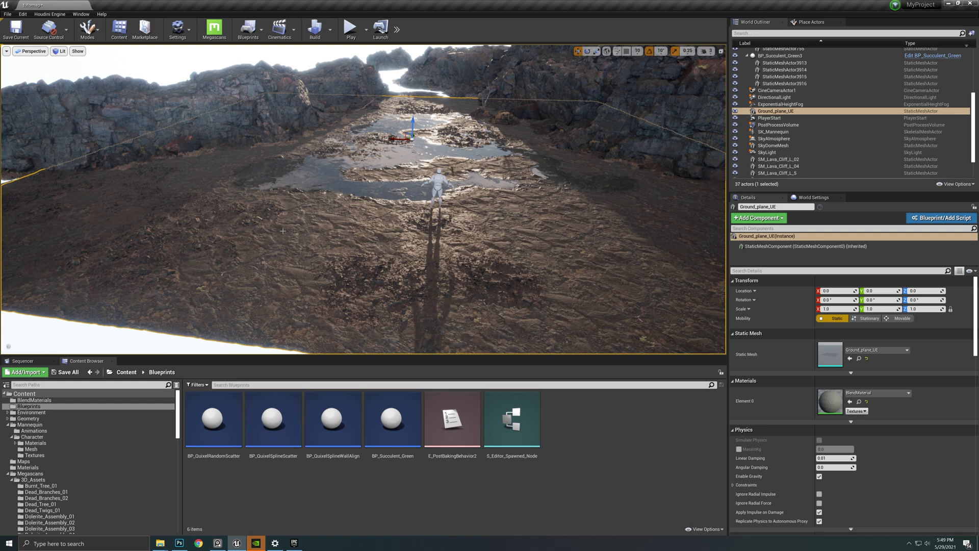
key("g")
right_click_drag(462, 280, 454, 280)
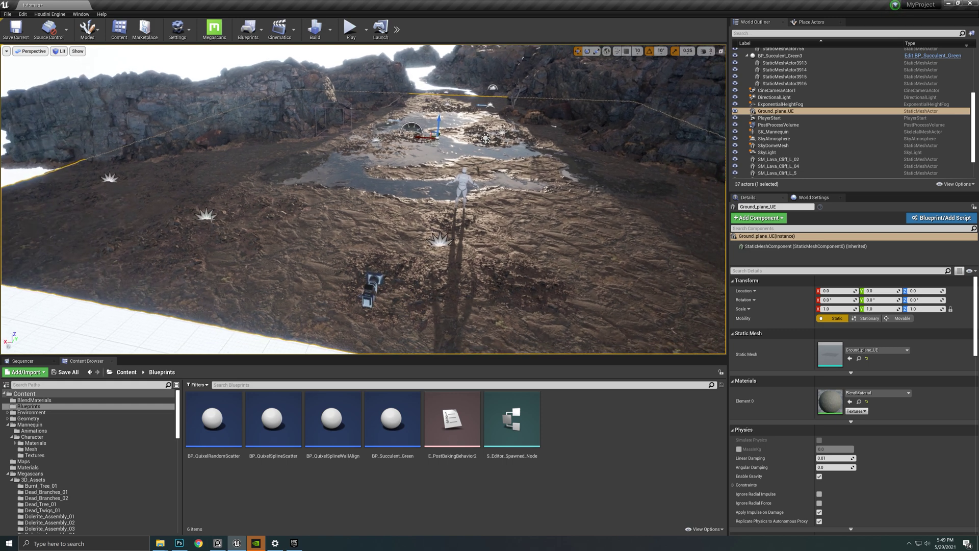
Inspect the existing BP_QuixelRandomScatter actors and the rock debris they spread over the ground
left_click(207, 217)
left_click(109, 180)
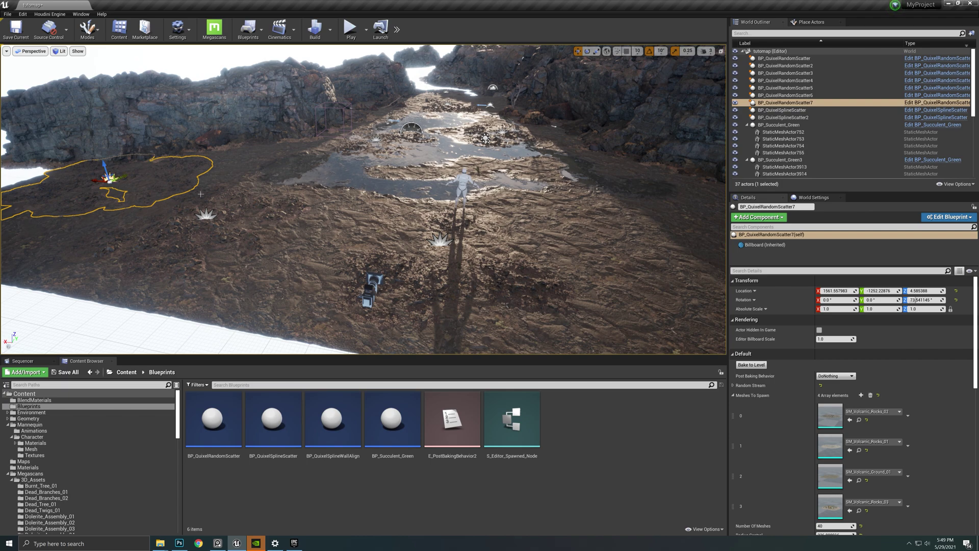
left_click(440, 242)
right_click_drag(439, 241, 361, 238)
left_click(364, 243)
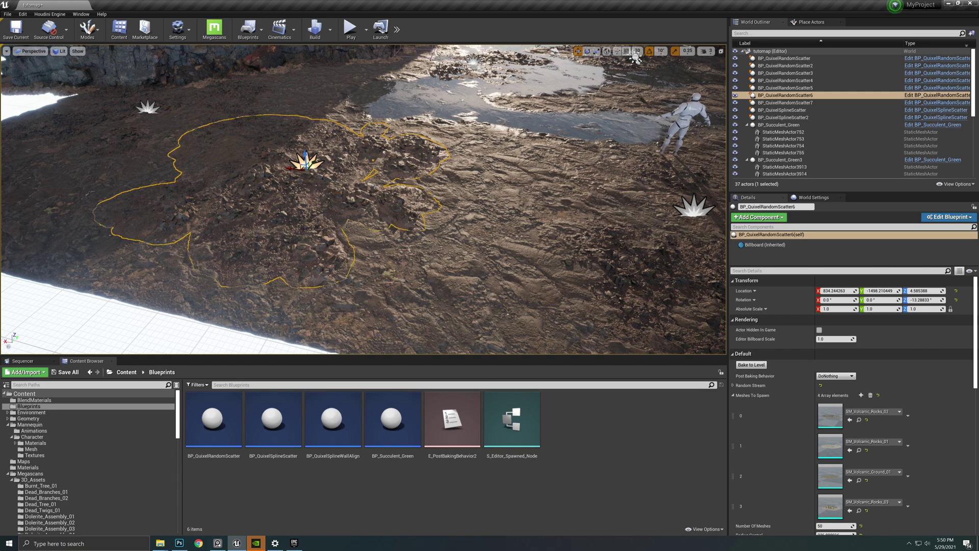
right_click_drag(382, 226, 434, 207)
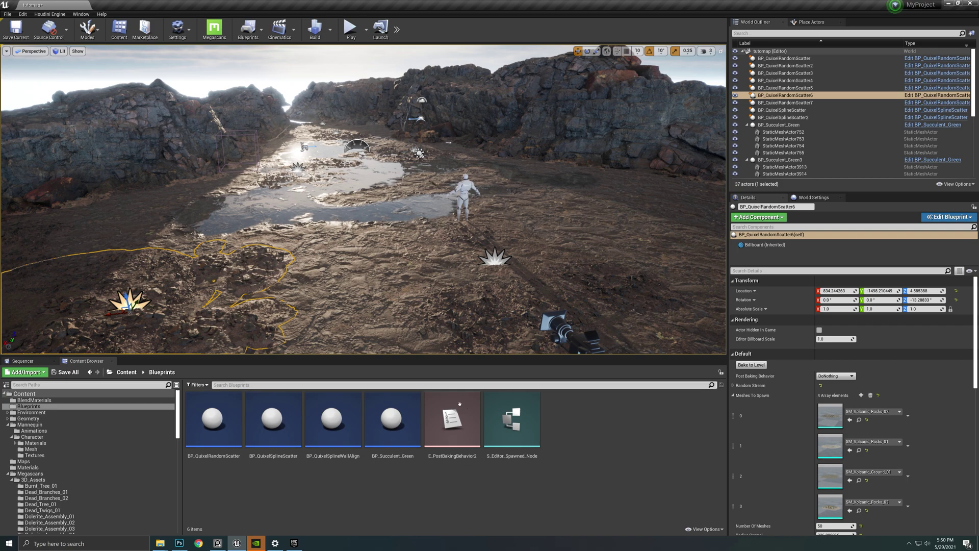
Place a new BP_QuixelRandomScatter actor on the bare ground beside the mannequin
right_click_drag(439, 276, 488, 266)
key("w")
mouse_move(429, 308)
right_mouse_down()
mouse_move(459, 309)
mouse_move(430, 319)
right_mouse_up()
left_click_drag(218, 433, 453, 225)
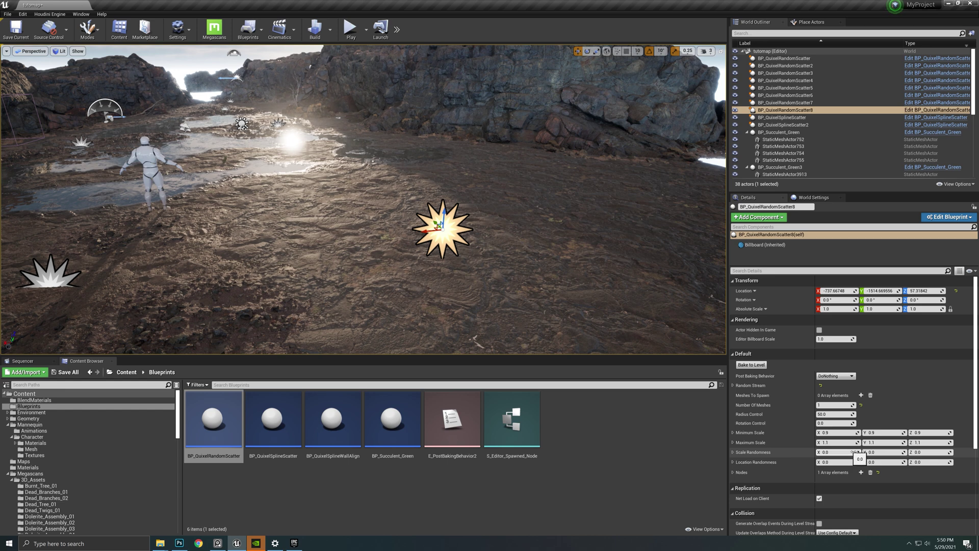
Add three empty elements to the new scatter actor's Meshes To Spawn array
left_click(734, 462)
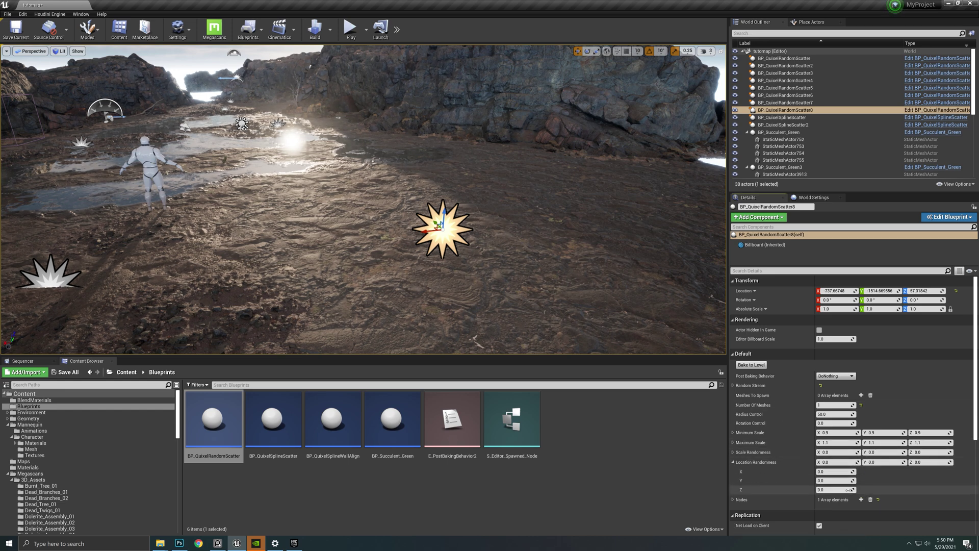
left_click(733, 462)
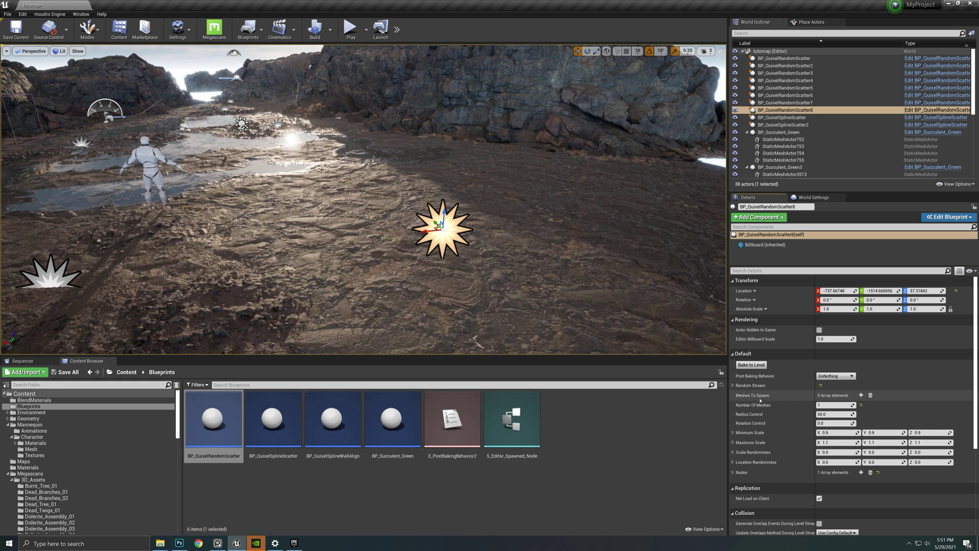
left_click(862, 395)
left_click(862, 395)
left_click(861, 395)
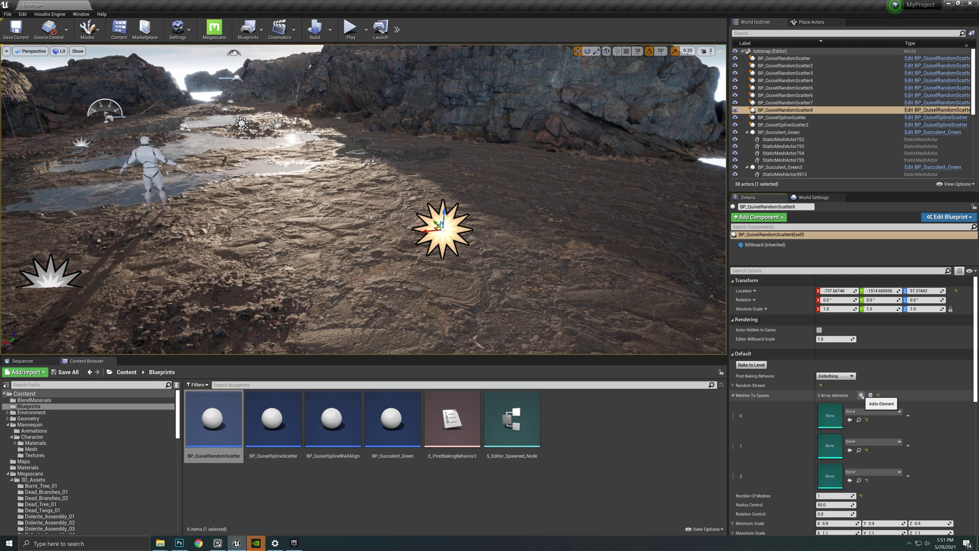
Search the whole Content folder for sm_vol to find the volcanic static meshes
left_click(127, 372)
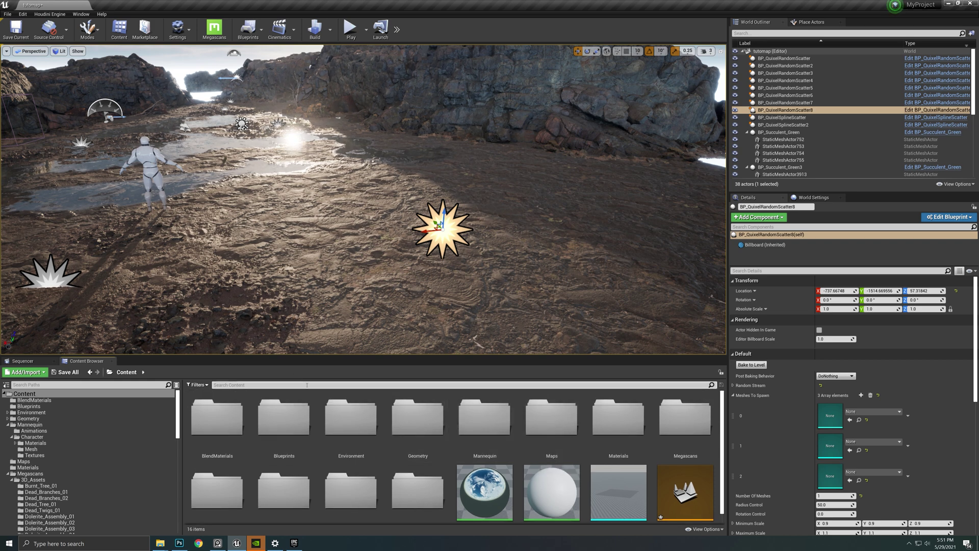
type("sm")
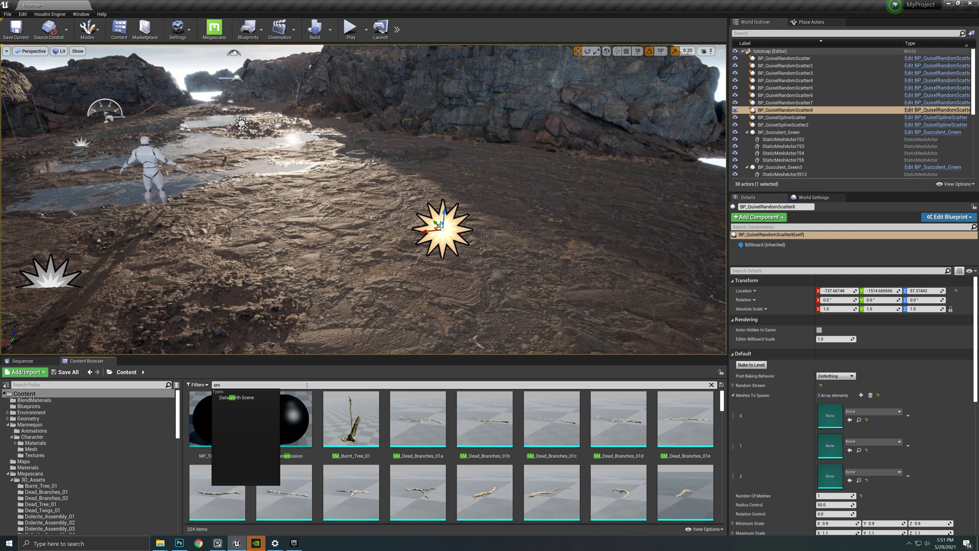
type("_vol")
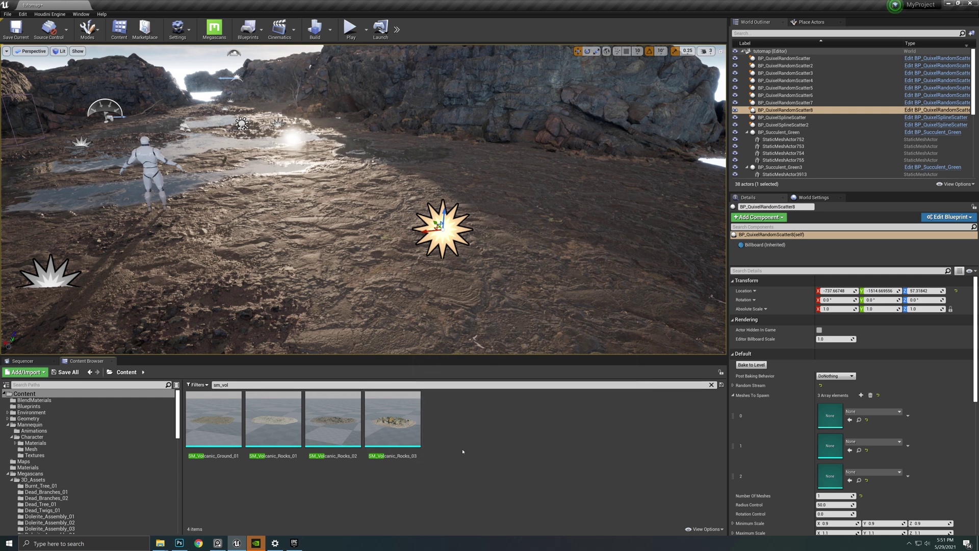
Assign SM_Volcanic_Rocks_03, SM_Volcanic_Ground_01 and SM_Volcanic_Rocks_01 to Meshes To Spawn elements 0, 1 and 2
left_click(403, 445)
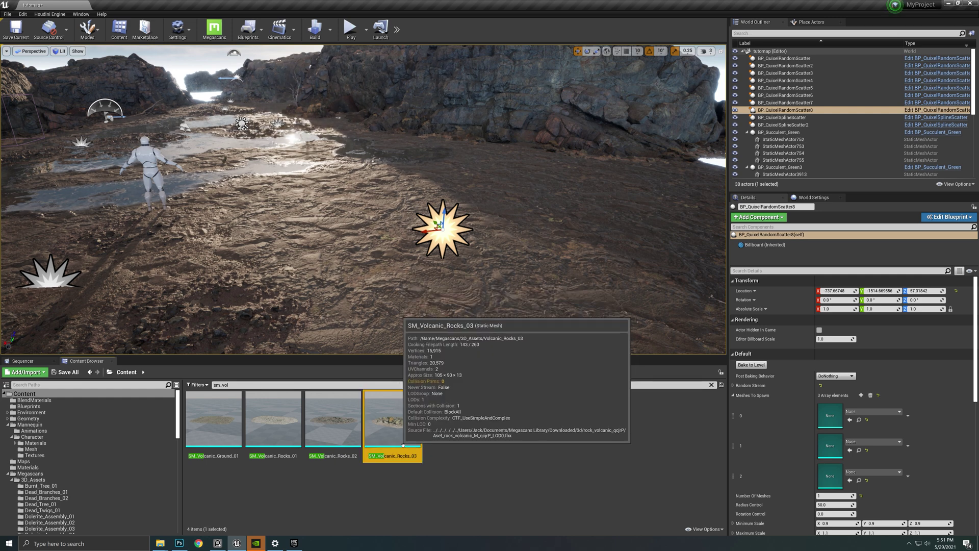
left_click(342, 504)
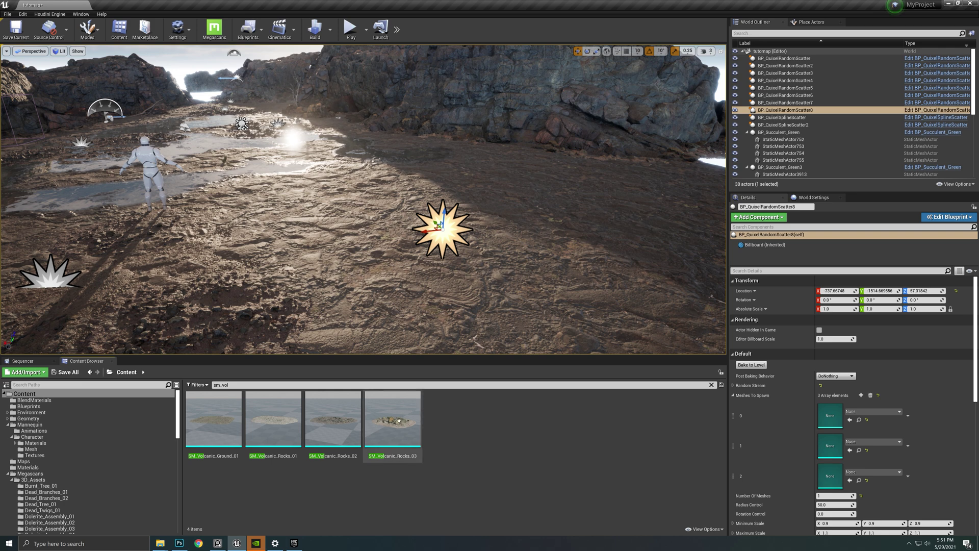
left_click(399, 421)
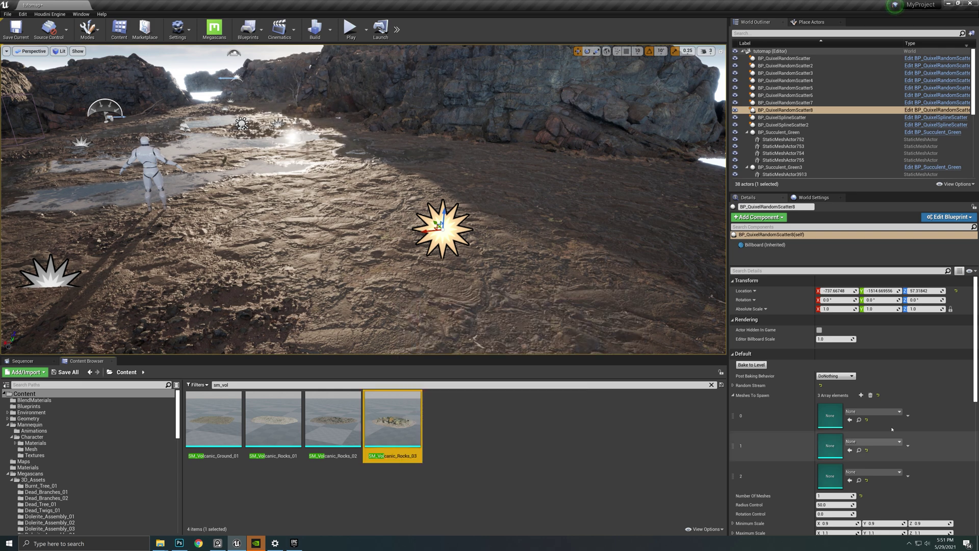
left_click(849, 419)
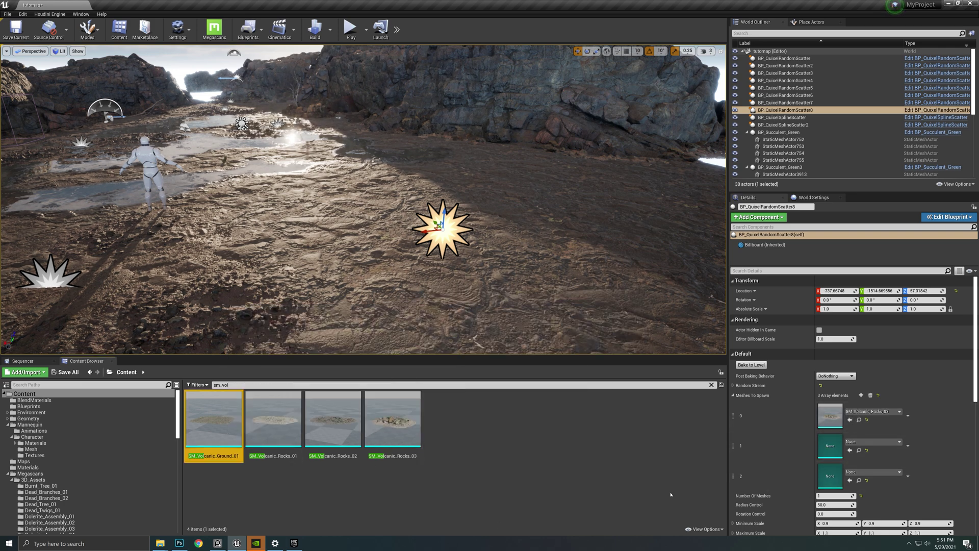
left_click(849, 449)
left_click(348, 461)
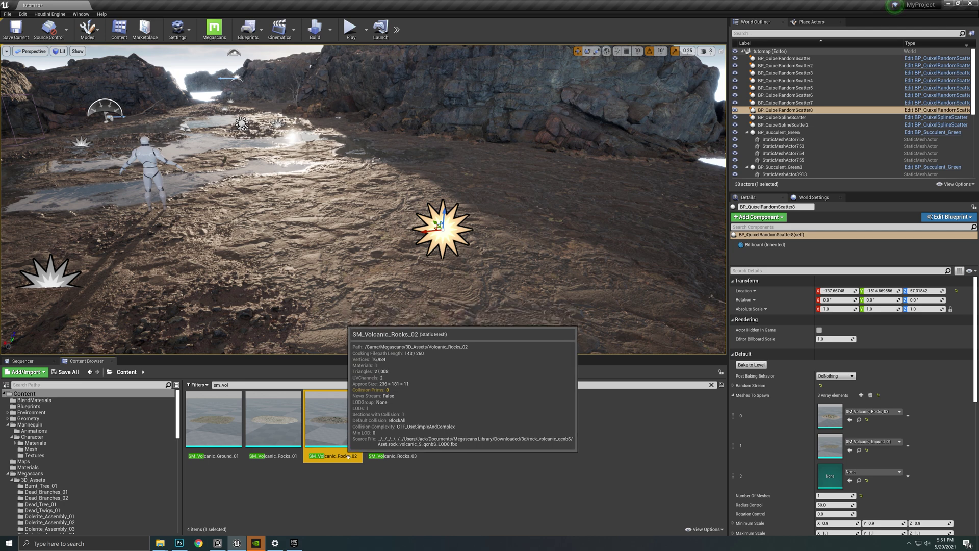
left_click(273, 421)
left_click(849, 480)
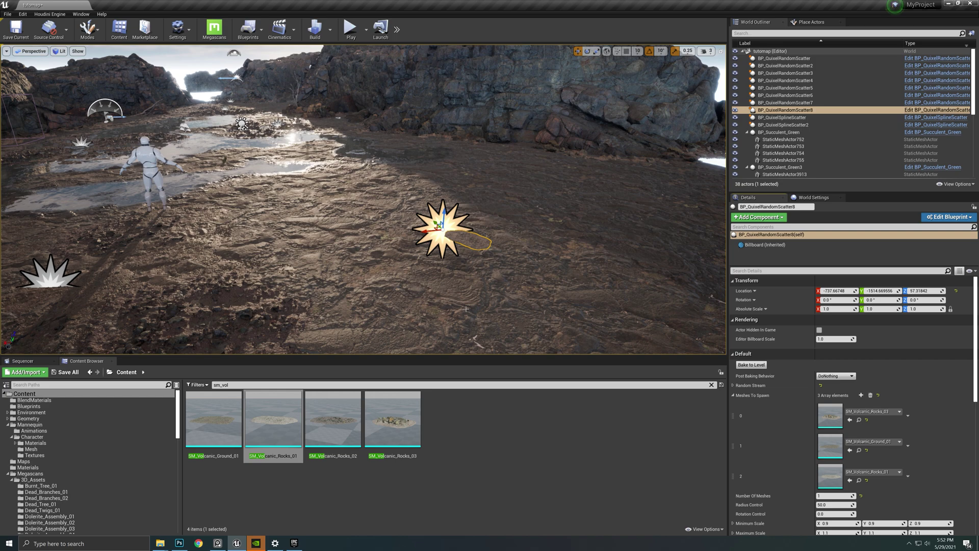
Set the scatter actor's Number Of Meshes to 50
key("f")
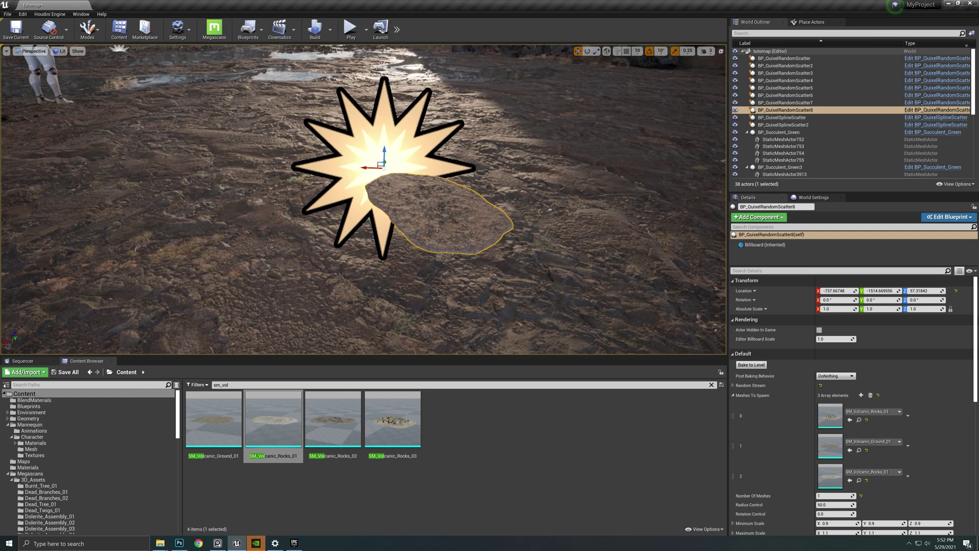
key("w")
right_click_drag(363, 199, 490, 163)
key("s")
key("a")
scroll(915, 422, "down", 3)
scroll(915, 422, "down", 3)
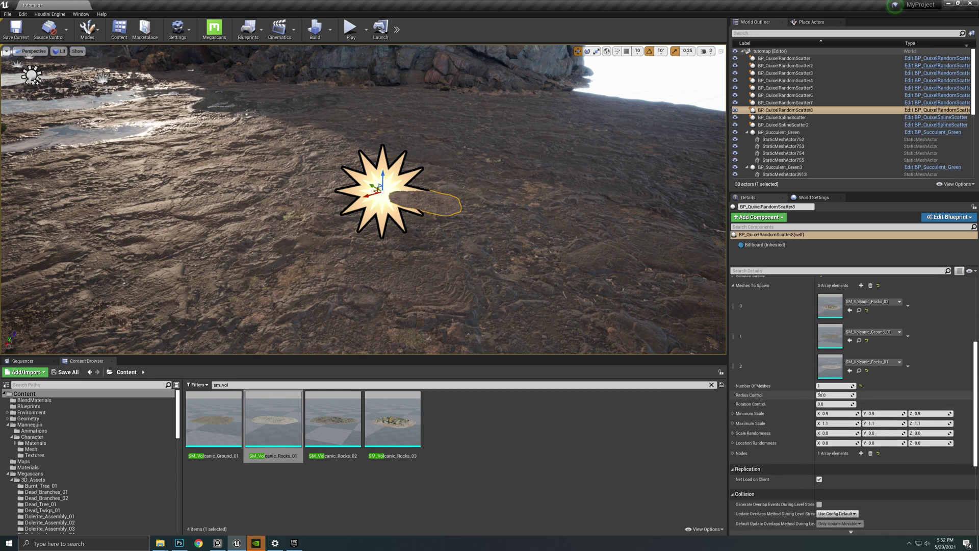
left_click(831, 387)
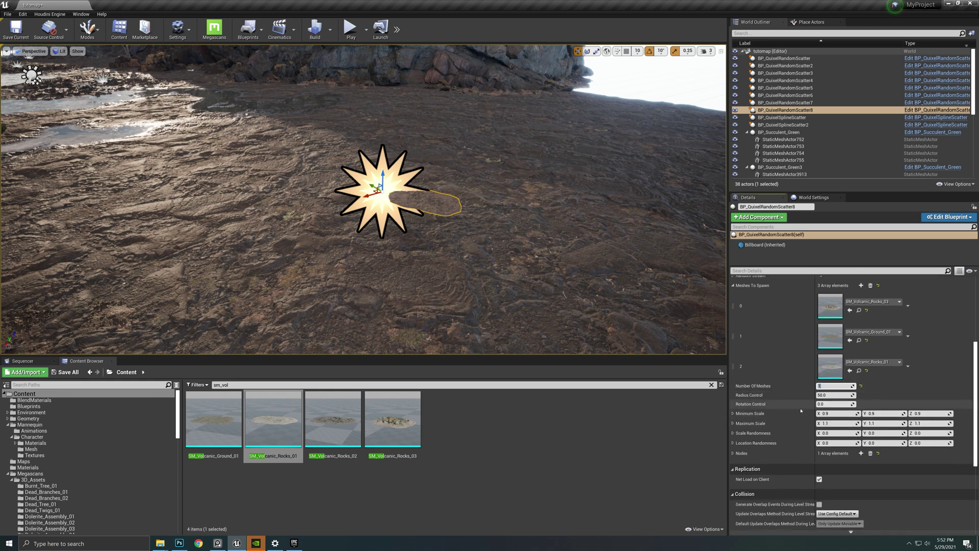
key("Return")
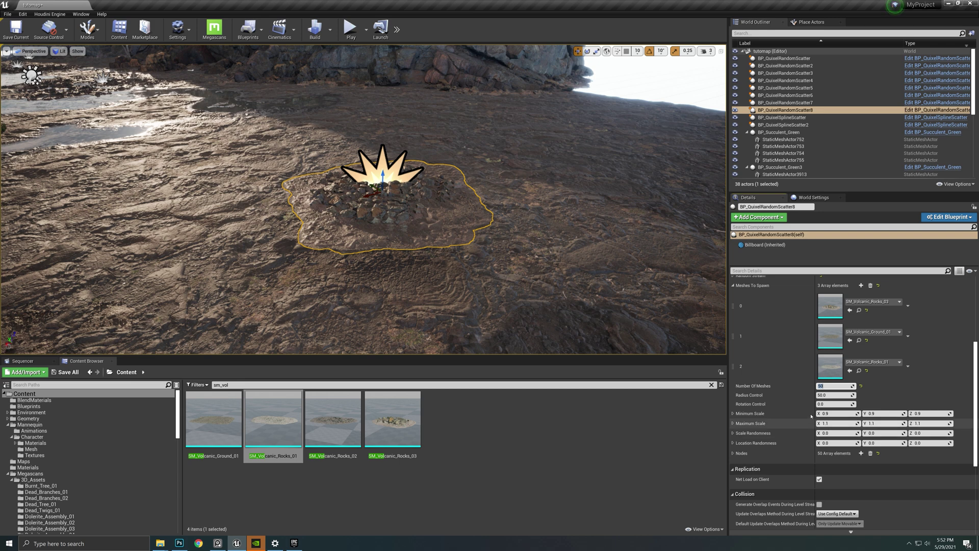
Widen the scatter by trying a Radius Control of 150 and settling on 300
left_click_drag(825, 395, 898, 395)
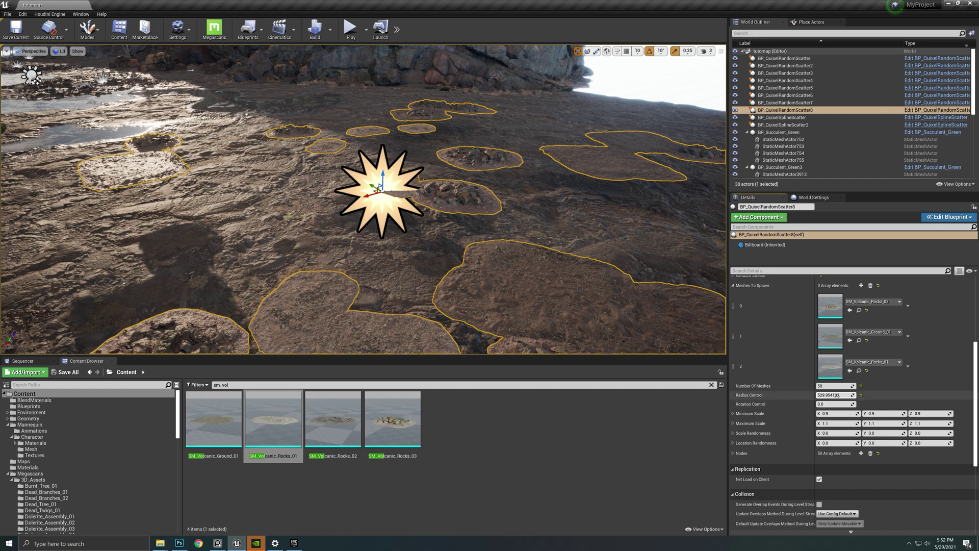
left_click(837, 394)
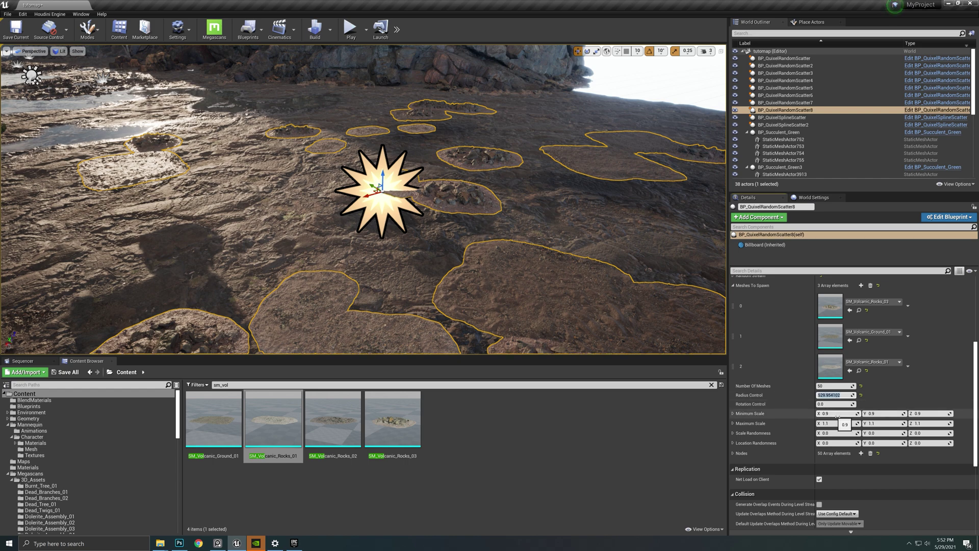
type("150")
key("Return")
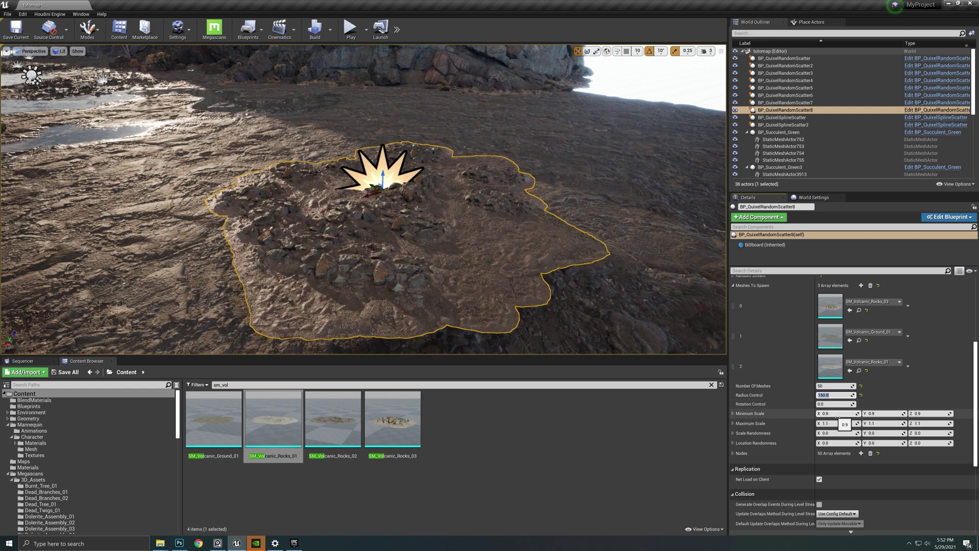
type("300")
key("Return")
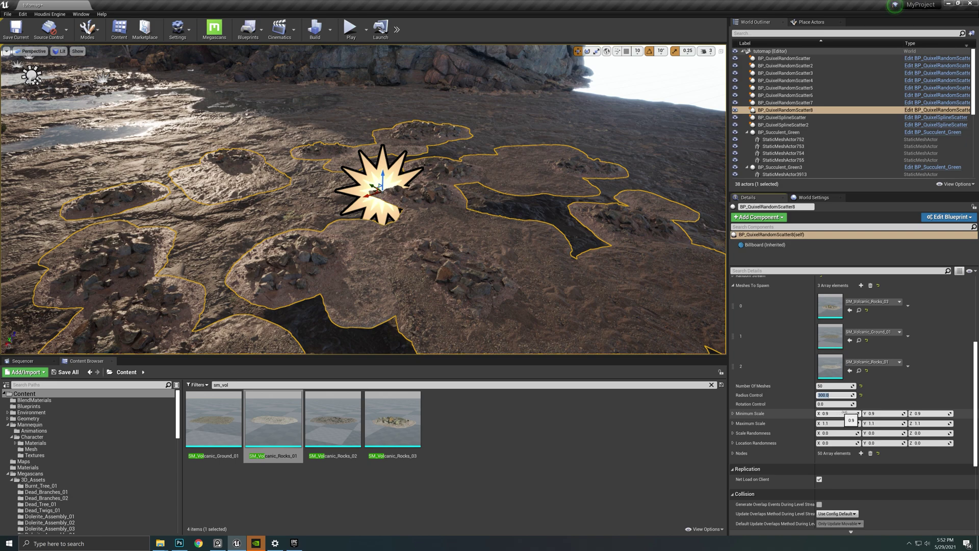
Vary the scattered meshes' rotation by trying a Rotation Control of 25 and settling on 35
right_click_drag(510, 219, 541, 227)
right_click_drag(418, 204, 427, 279)
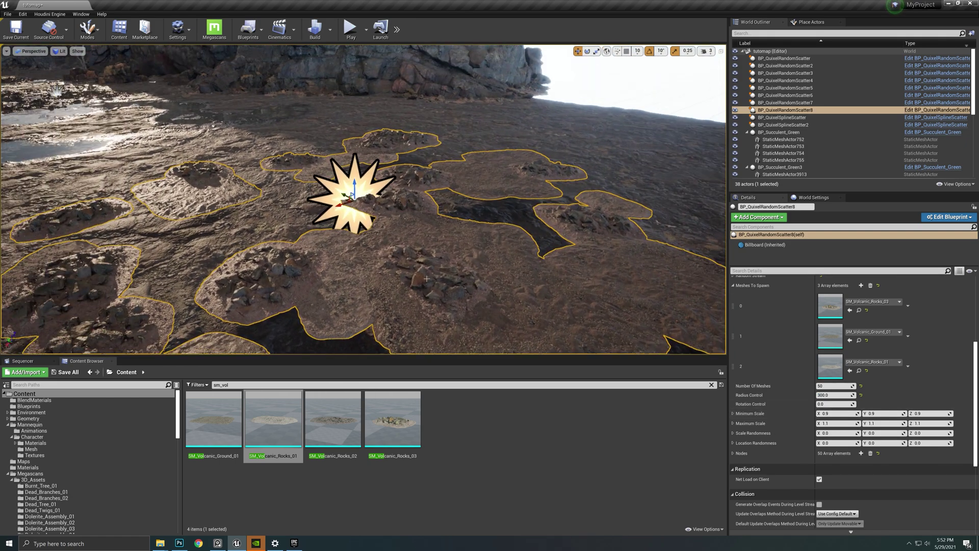
left_click(829, 405)
type("25")
key("Return")
type("35")
key("Return")
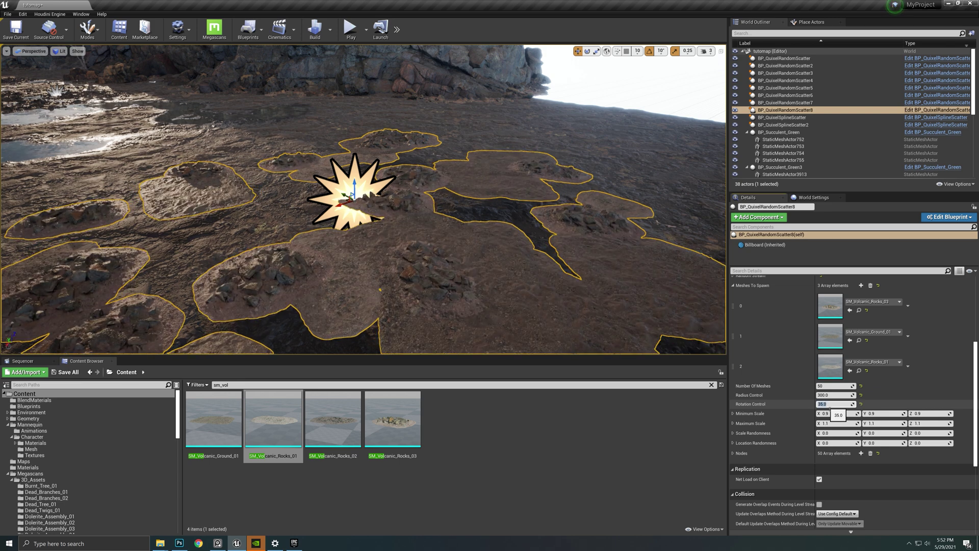
Set the random scatter's Maximum Scale to 2 on X, Y and Z
left_click(742, 413)
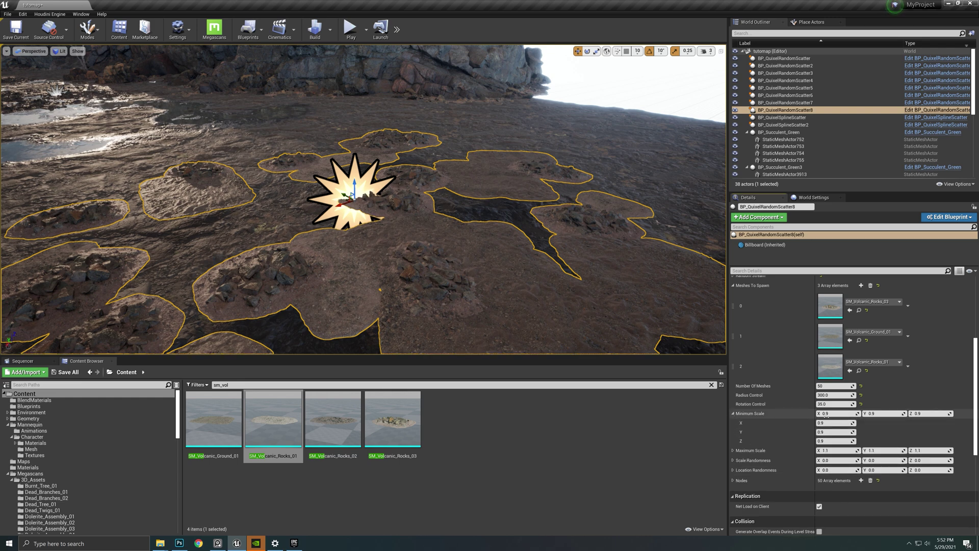
left_click(837, 450)
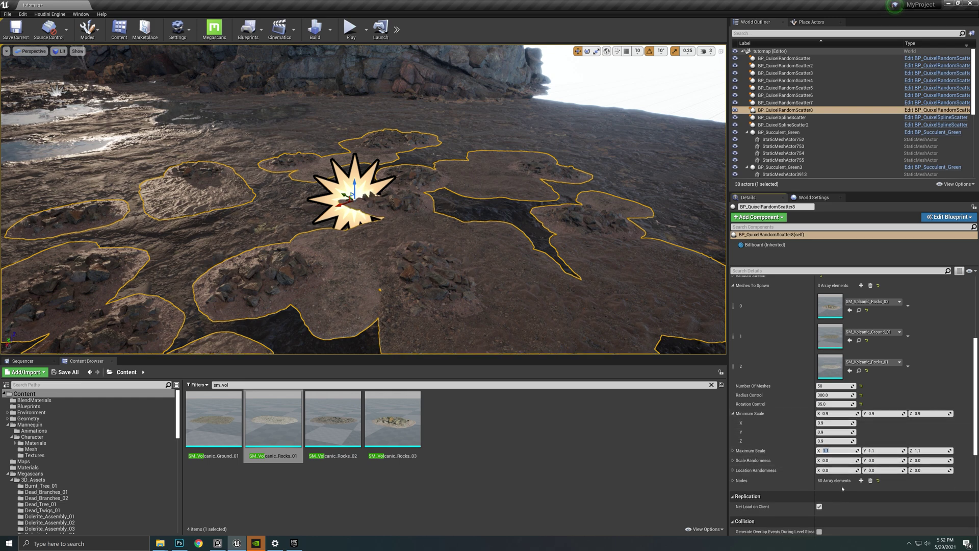
type("2")
key("Return")
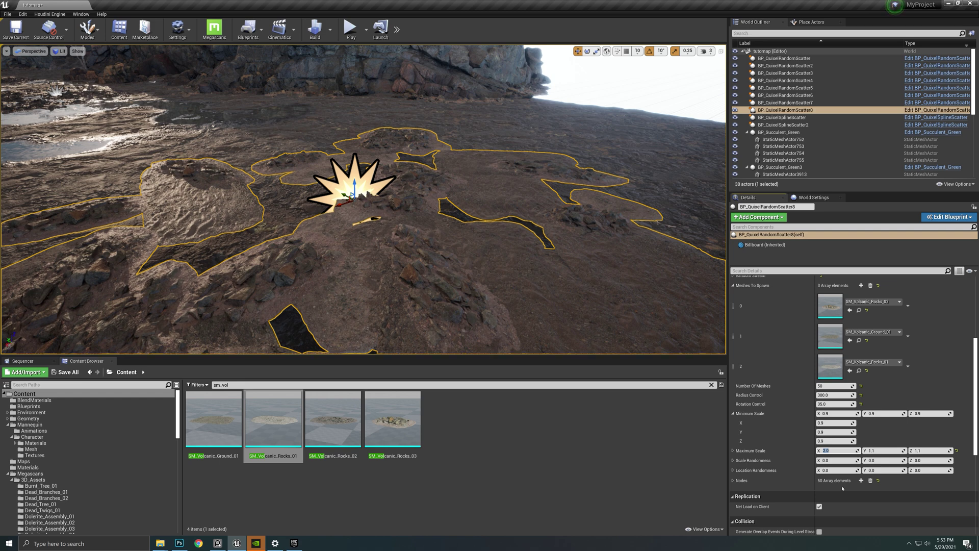
left_click(875, 451)
type("2")
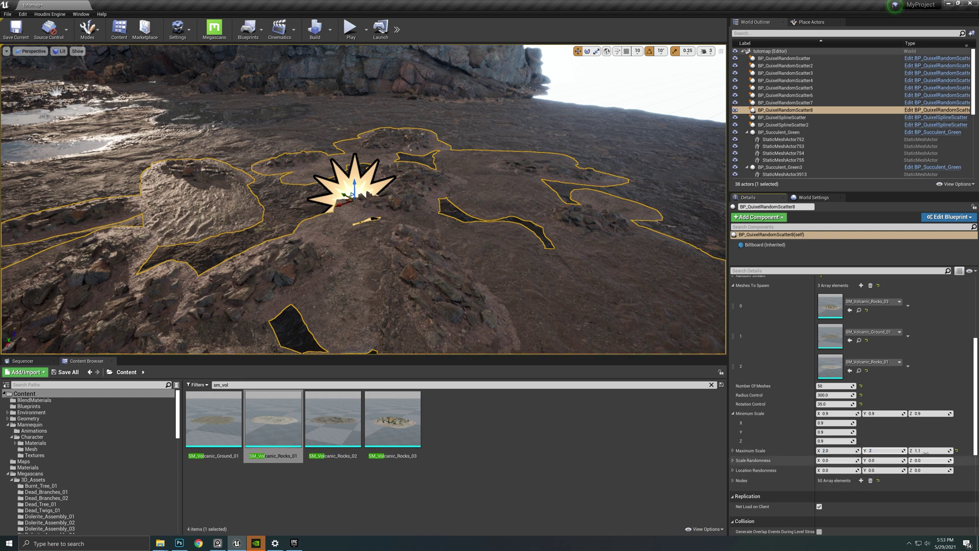
left_click(924, 451)
type("2")
key("Return")
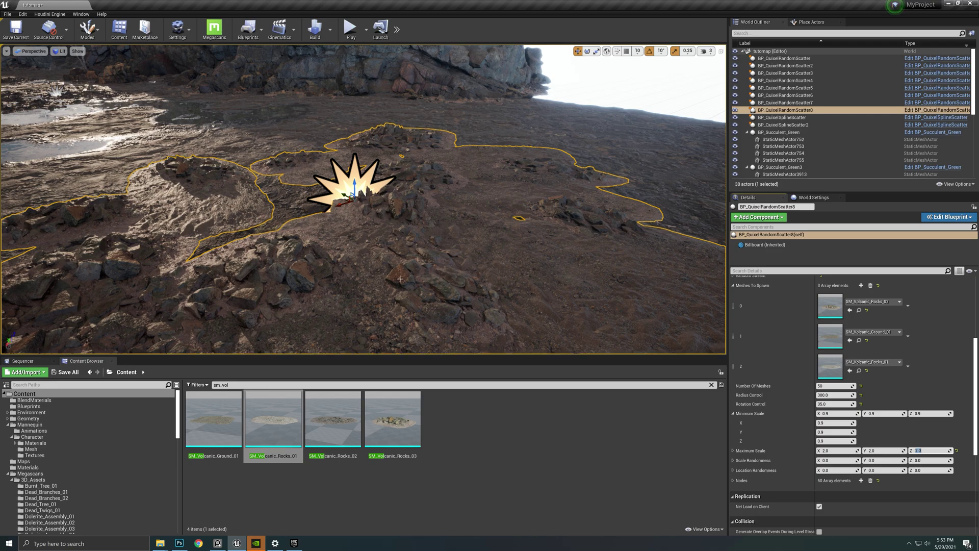
Lower the random scatter actor so its rock patches sink into and blend with the ground plane
right_click_drag(404, 278, 291, 248)
key("f")
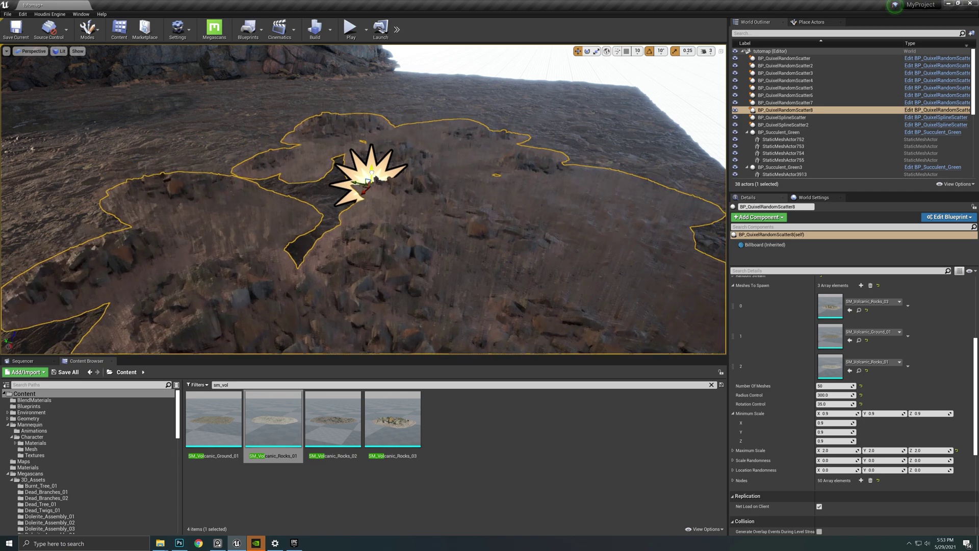
left_click_drag(372, 174, 373, 198)
right_click_drag(390, 203, 354, 224)
key("w")
left_click_drag(419, 179, 419, 174)
key("s")
right_click_drag(421, 176, 396, 148)
left_click(367, 220)
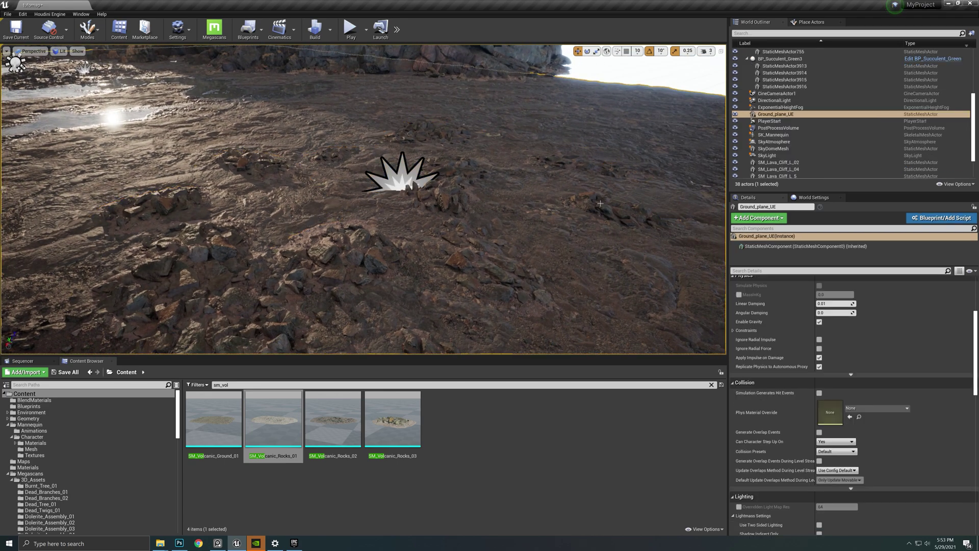
Examine the scattered rocks' coverage from farther above, with the random scatter actor selected again
right_click_drag(367, 219, 306, 242)
key("w")
left_click_drag(625, 185, 490, 297, "alt")
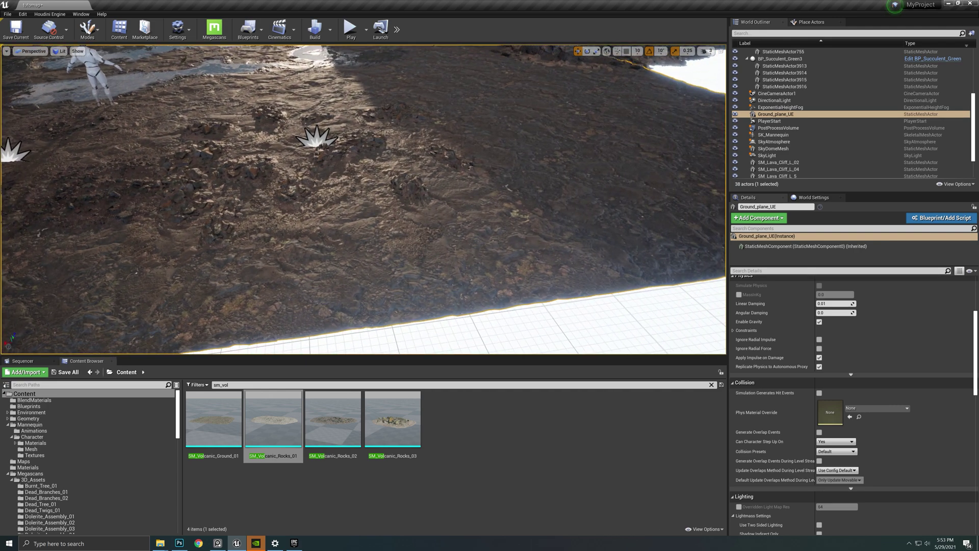
left_click(316, 139)
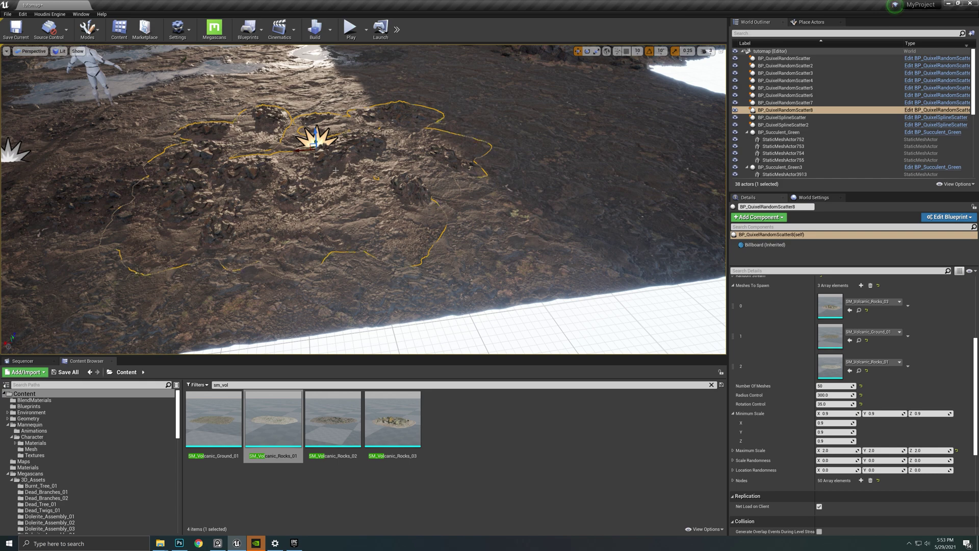
left_click_drag(302, 152, 268, 155)
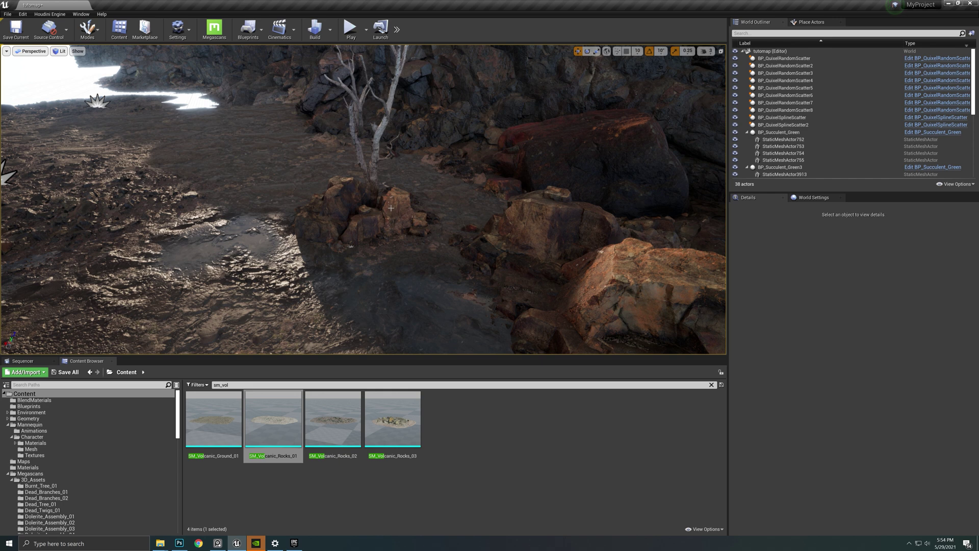
Select the existing spline scatter at the dead tree mound and examine its path and the rock mounds along it
left_click(370, 229)
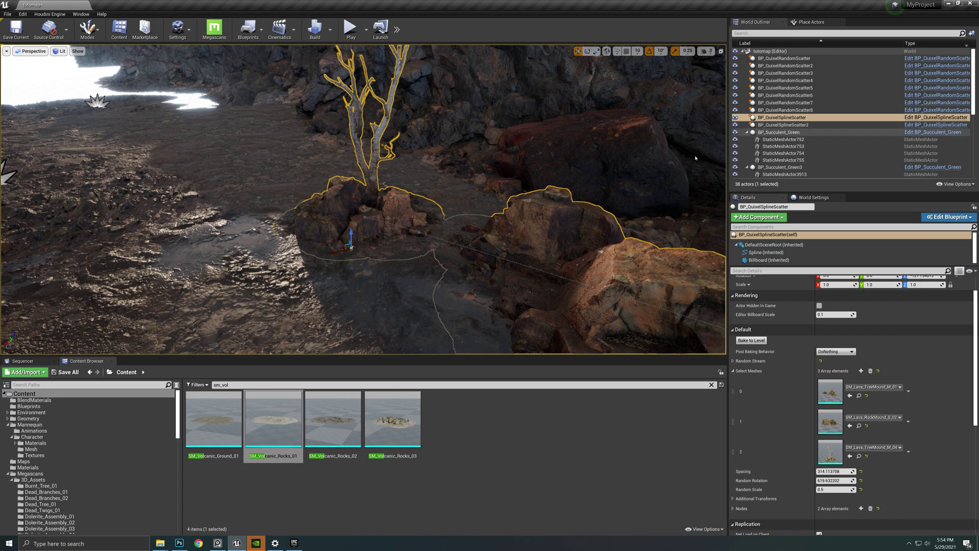
right_click_drag(437, 251, 658, 250)
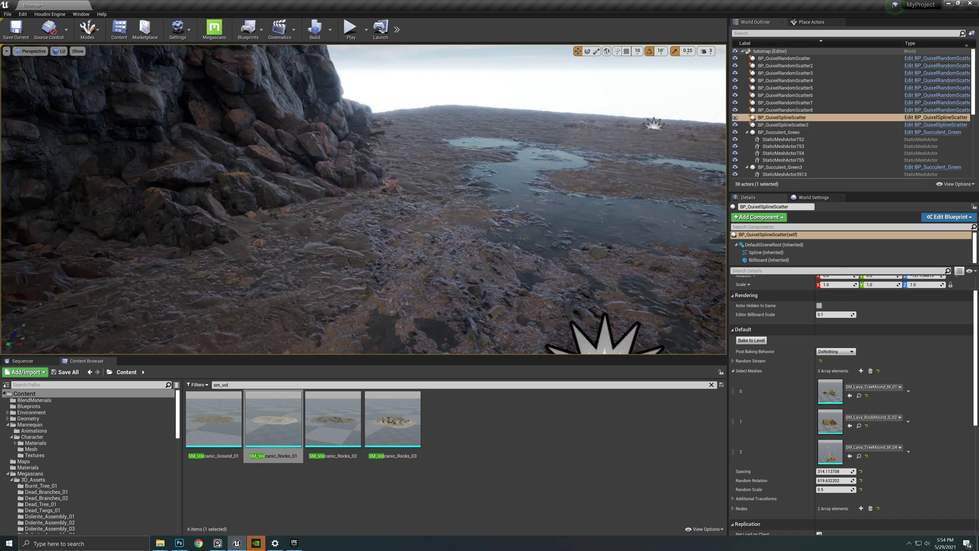
key("f")
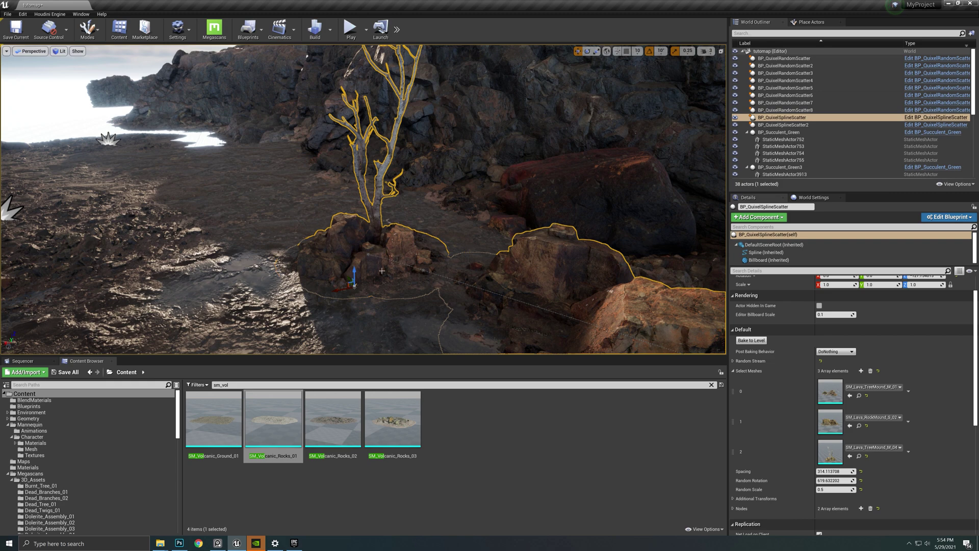
right_click_drag(426, 264, 462, 311)
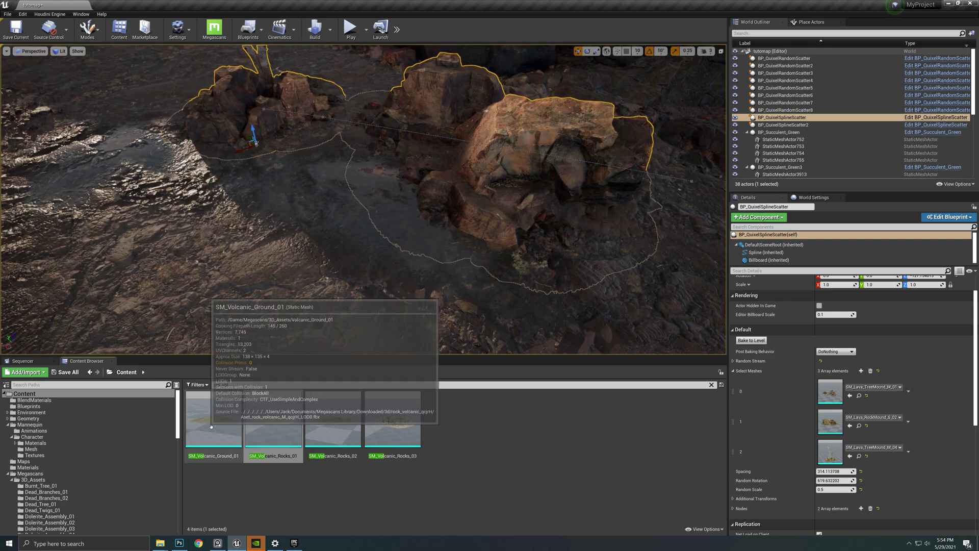
Place a BP_QuixelSplineScatter from the Blueprints folder on the ground beside the cliff
left_click(711, 385)
double_click(270, 422)
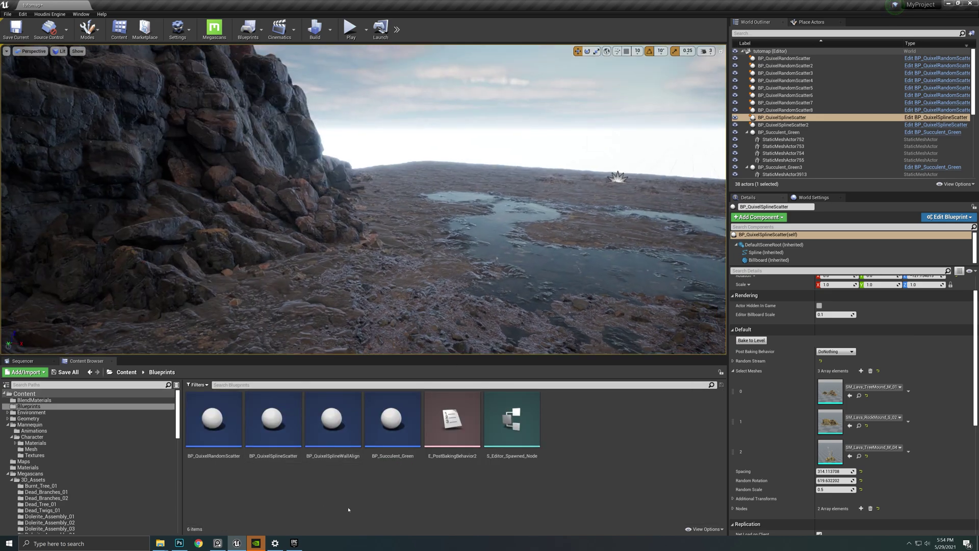
left_click_drag(274, 423, 400, 348)
left_click_drag(389, 299, 388, 291)
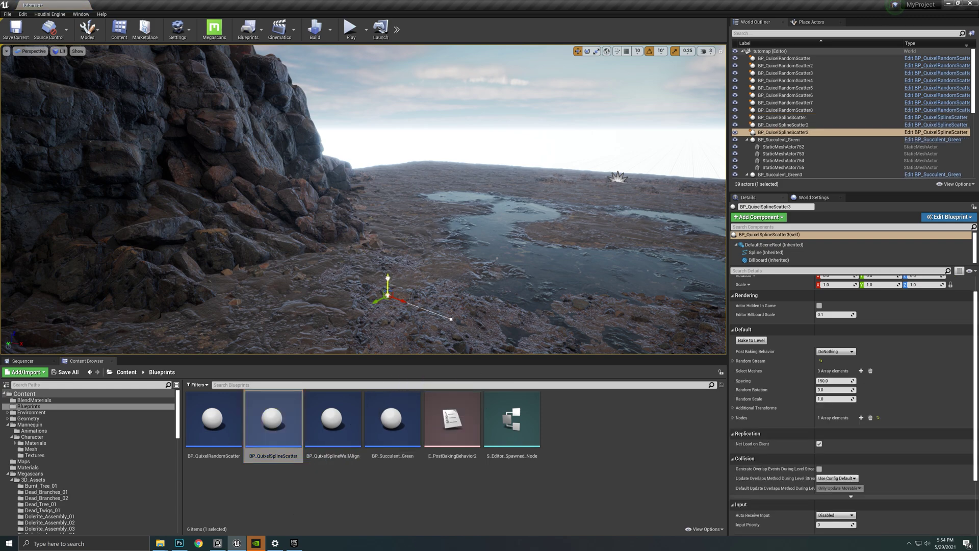
Extend the new scatter's spline with extra points in a gentle curve across the ground from the cliff past the water
right_click_drag(388, 290, 395, 341)
key("w")
key("w")
right_click_drag(388, 291, 430, 345)
key("s")
left_click(401, 198)
right_click_drag(416, 233, 412, 215)
left_click_drag(415, 233, 715, 203)
right_click_drag(613, 218, 651, 200)
left_click_drag(546, 206, 598, 169)
right_click_drag(325, 328, 324, 327)
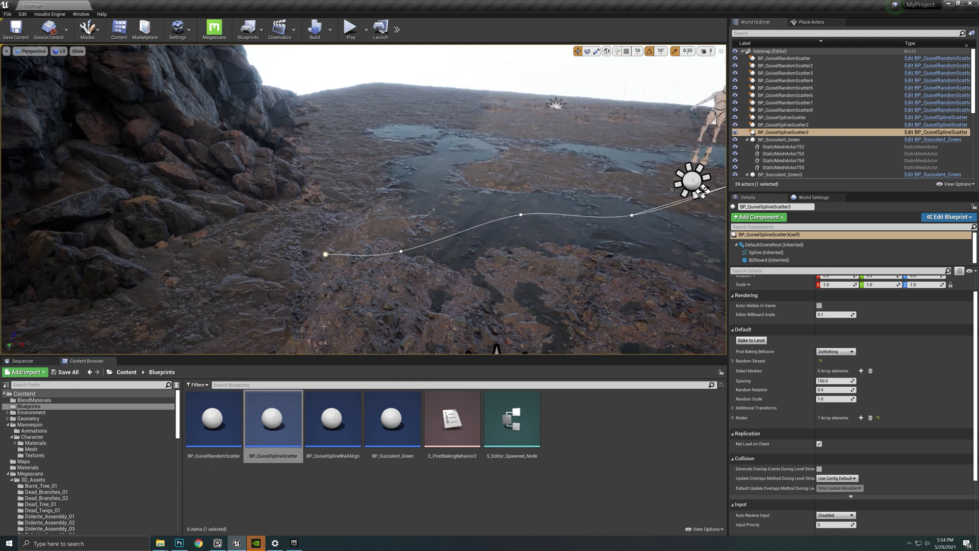
left_click(326, 255)
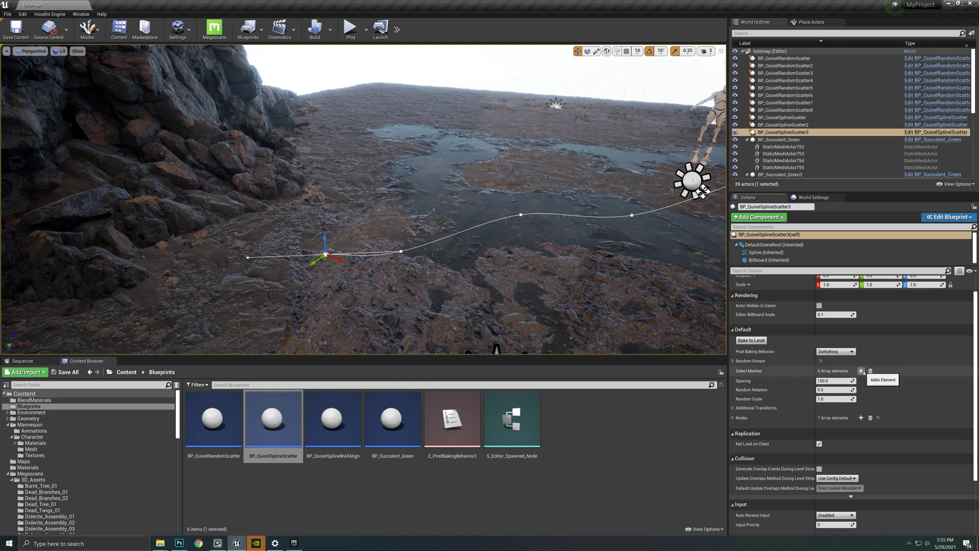
Add four empty elements to the spline scatter's Select Meshes array
left_click(861, 371)
left_click(861, 371)
left_click(862, 371)
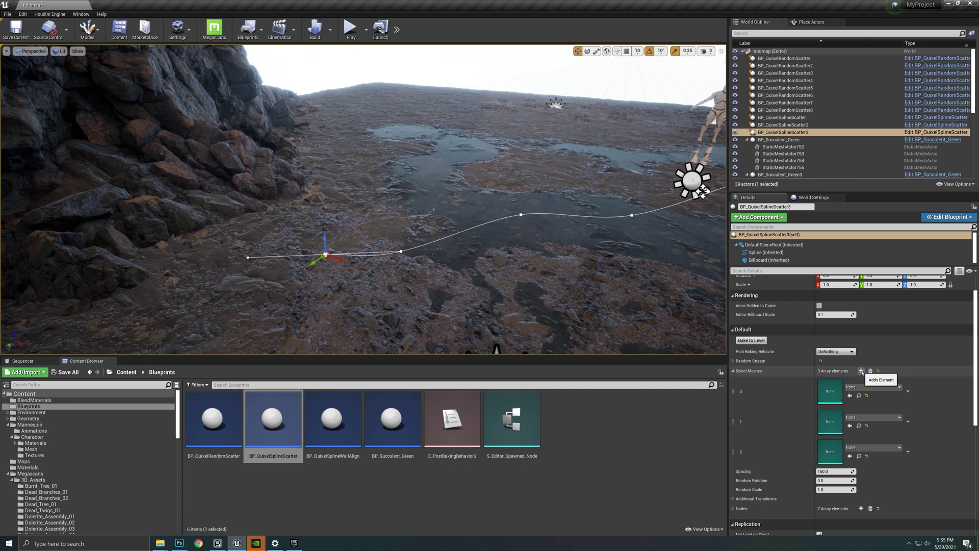
left_click(862, 371)
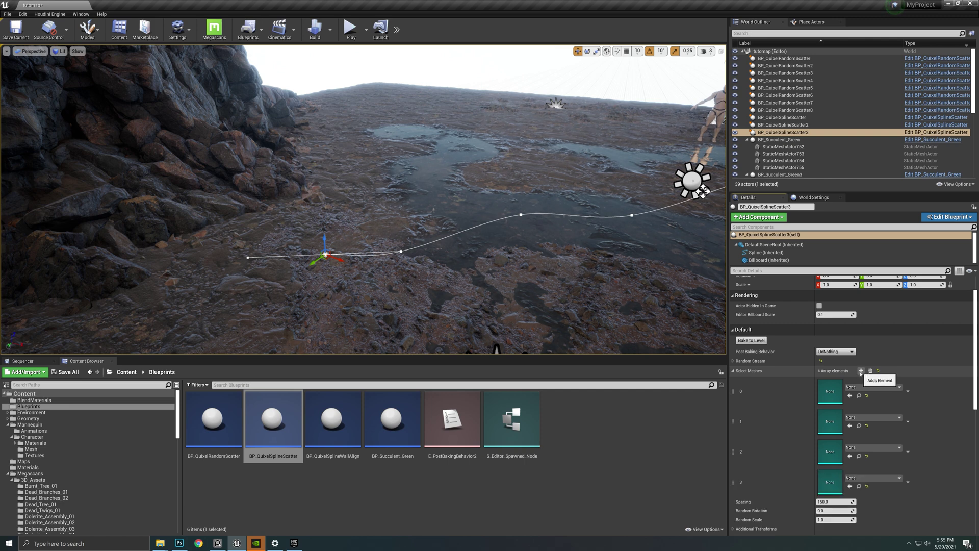
Assign SM_Lava_TreeMound_M_04, SM_Lava_RockMound_S_04, SM_Lava_RockMound_S_01 and SM_Lava_Cliff_M_01 from the Geometry folder to Select Meshes elements 0 to 3
left_click(126, 372)
double_click(424, 433)
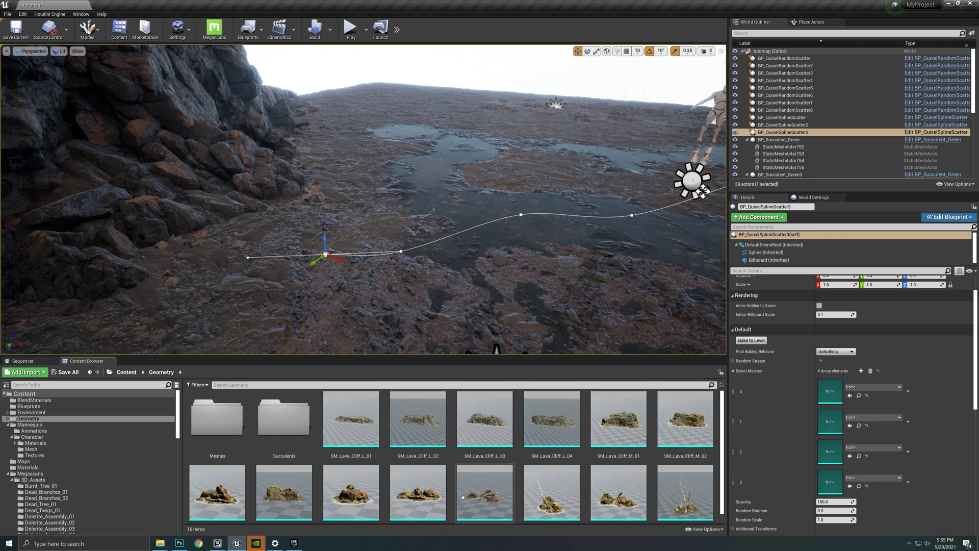
scroll(638, 459, "down", 1)
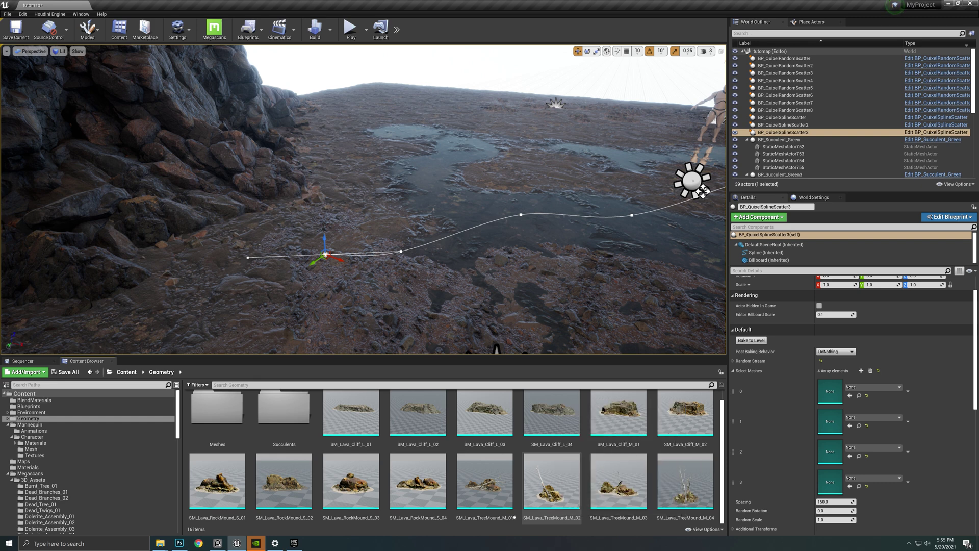
scroll(450, 476, "up", 1)
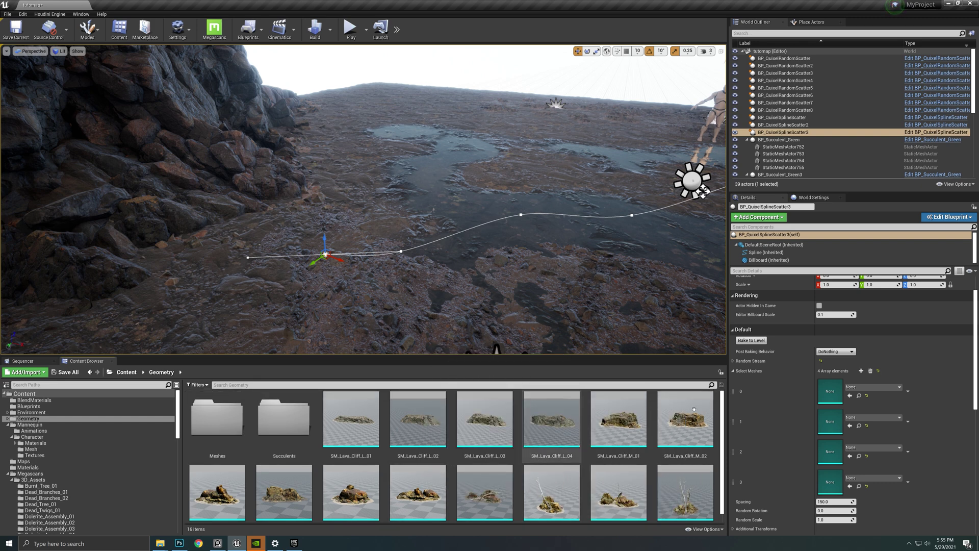
scroll(421, 446, "down", 1)
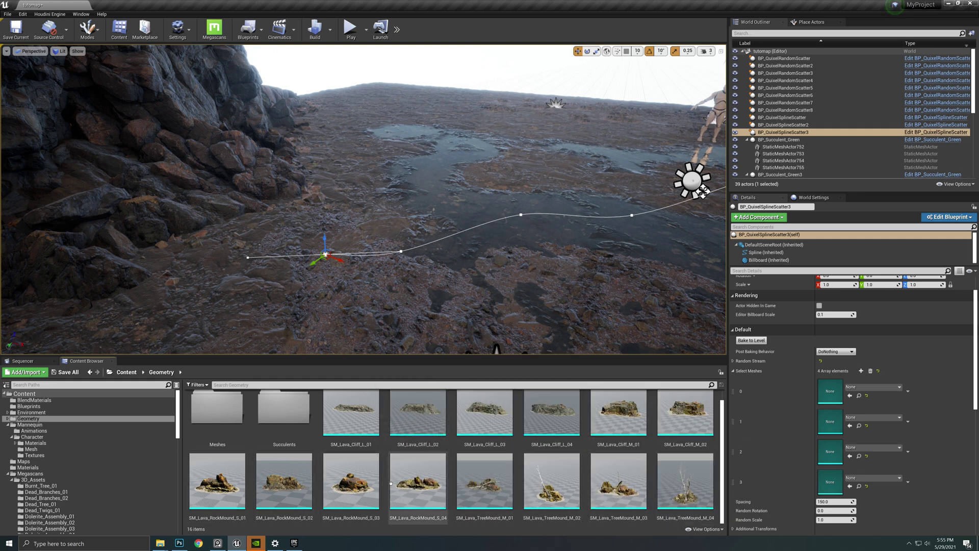
left_click_drag(685, 480, 854, 392)
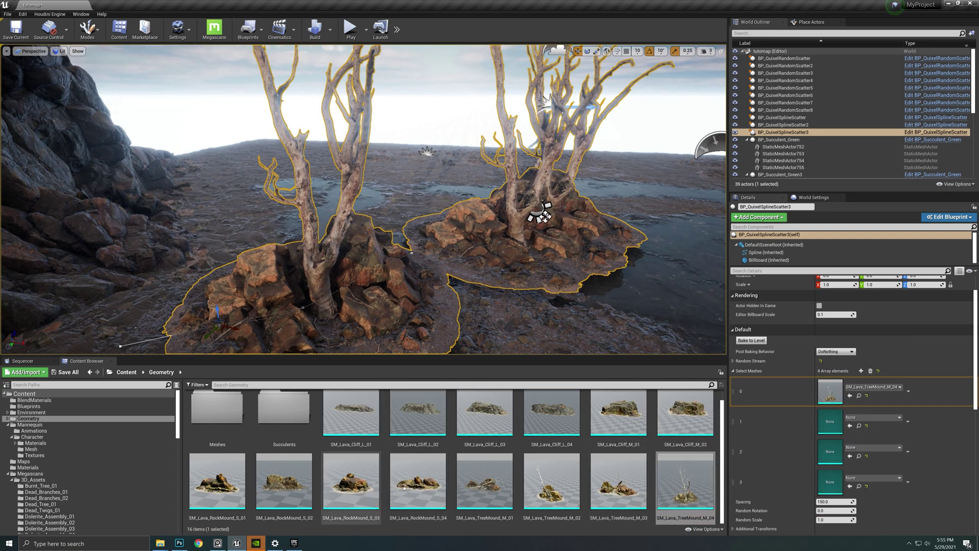
left_click_drag(417, 481, 832, 422)
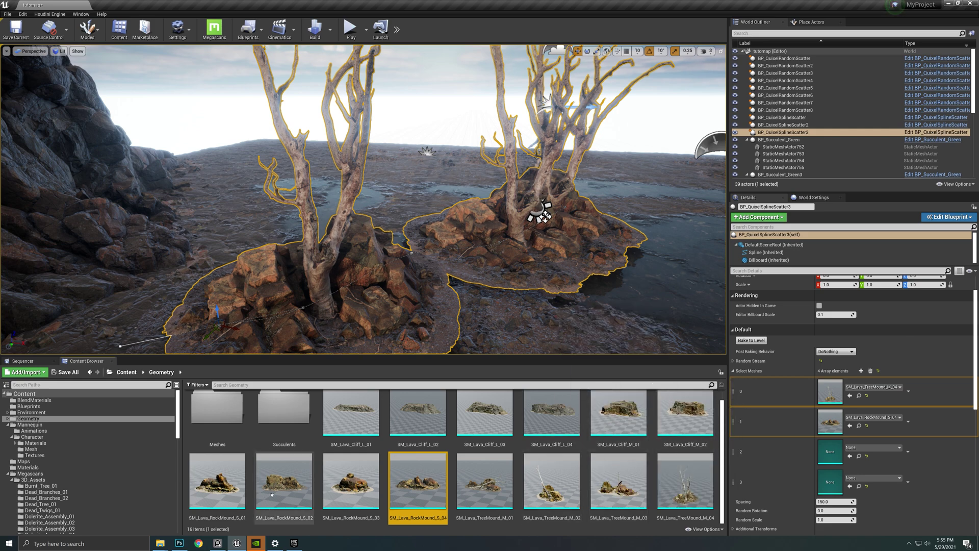
left_click_drag(218, 479, 833, 457)
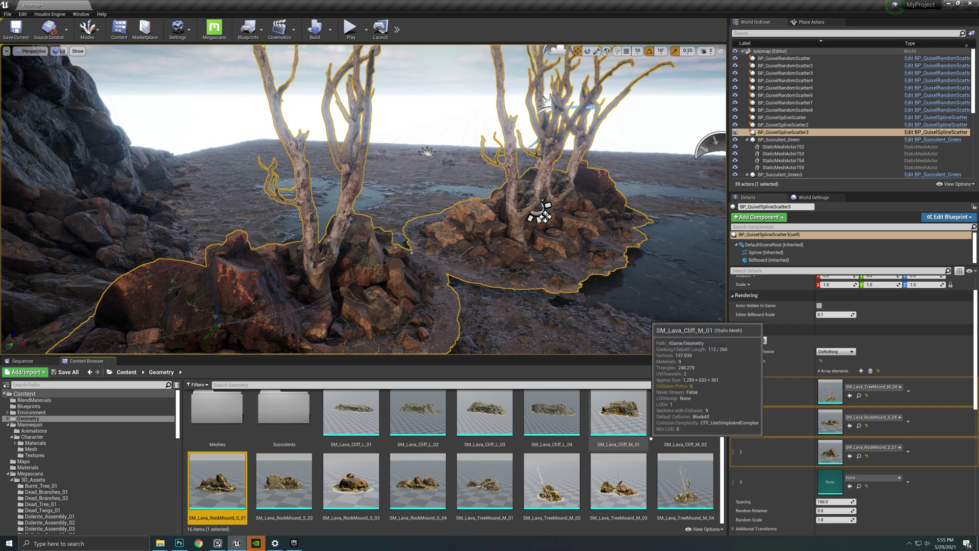
left_click_drag(619, 413, 842, 488)
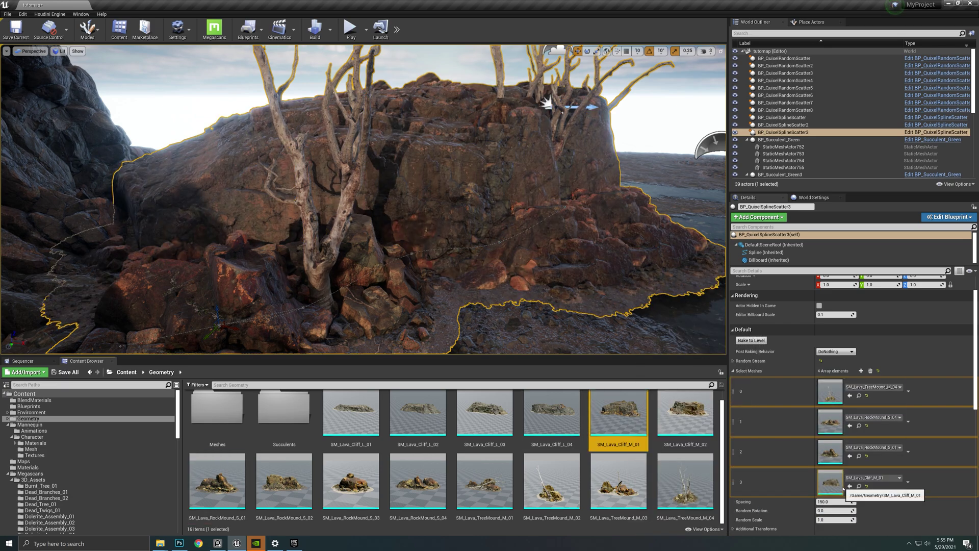
Pull the spline's far end farther across the ground to lengthen the row of scattered meshes
key("s")
mouse_move(543, 288)
right_mouse_down()
mouse_move(489, 286)
mouse_move(571, 293)
mouse_move(544, 289)
right_mouse_up()
key("w")
key("d")
right_click_drag(468, 272, 510, 327)
key("s")
left_click_drag(406, 170, 712, 195)
key("s")
right_click_drag(712, 195, 762, 172)
left_click_drag(495, 220, 528, 197)
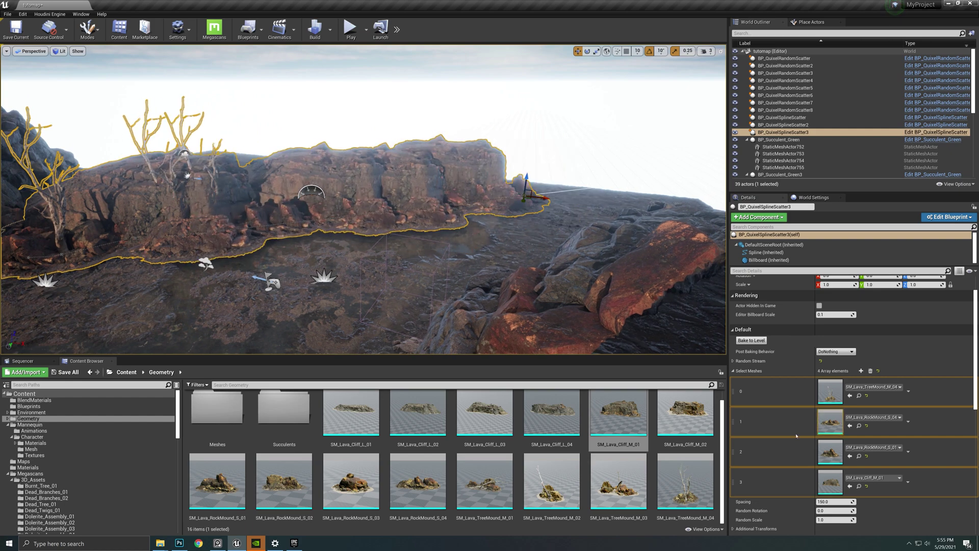
Replace element 3's cliff mesh with SM_Lava_TreeMound_M_01 and set Spacing to about 383, after trying about 633
scroll(778, 434, "down", 5)
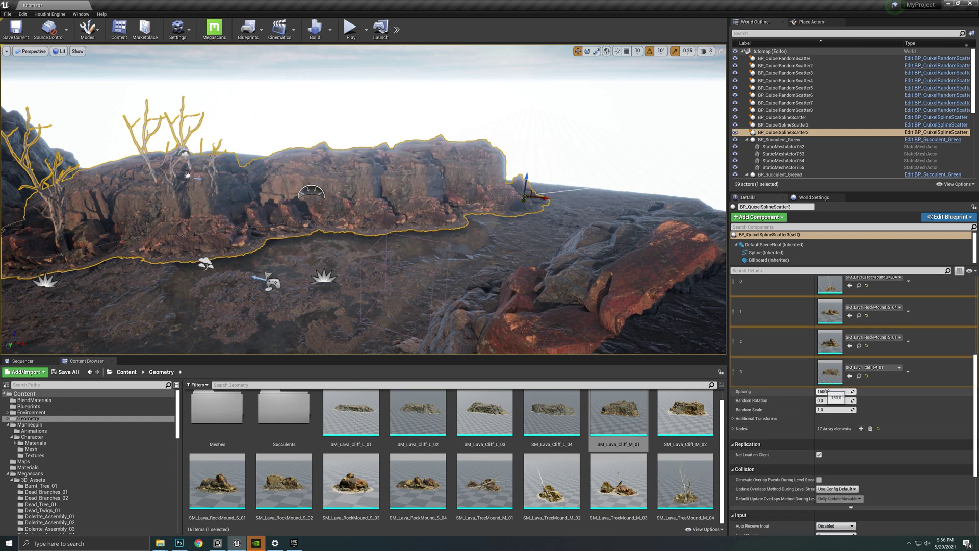
left_click_drag(829, 391, 793, 391)
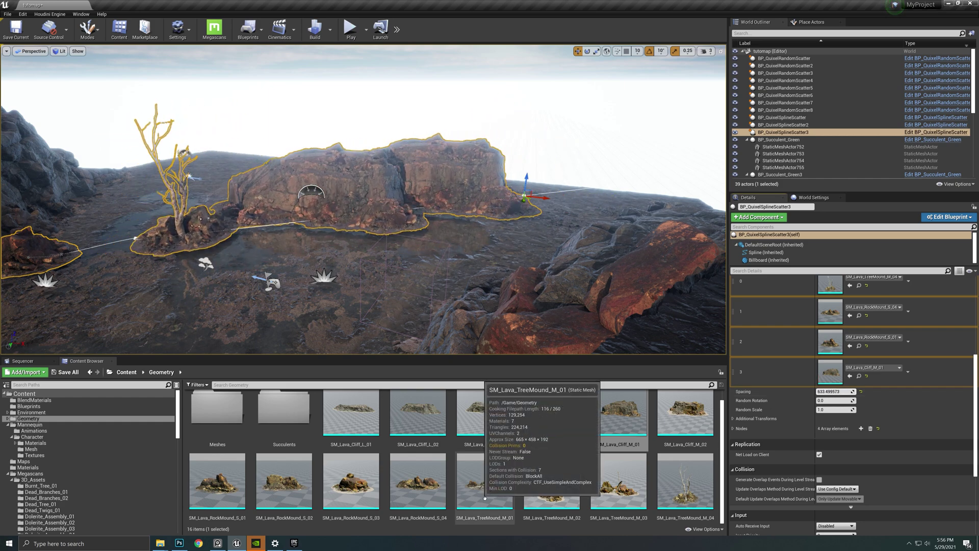
left_click_drag(485, 480, 836, 370)
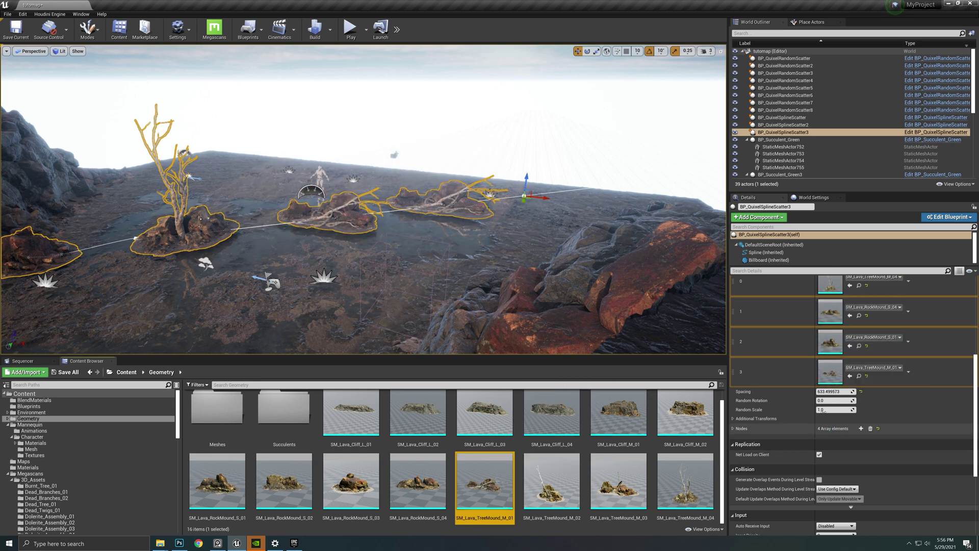
left_click_drag(834, 391, 723, 365)
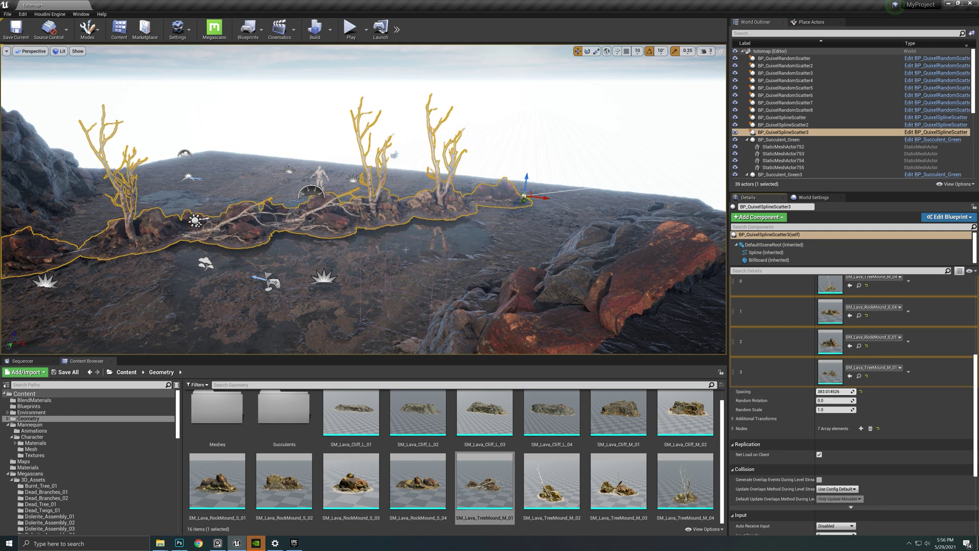
Set the spline scatter's Random Rotation to 50
key("w")
right_click_drag(204, 257, 162, 260)
key("a")
right_click_drag(558, 300, 640, 287)
key("d")
right_click_drag(557, 300, 499, 326)
key("s")
right_click_drag(558, 300, 576, 288)
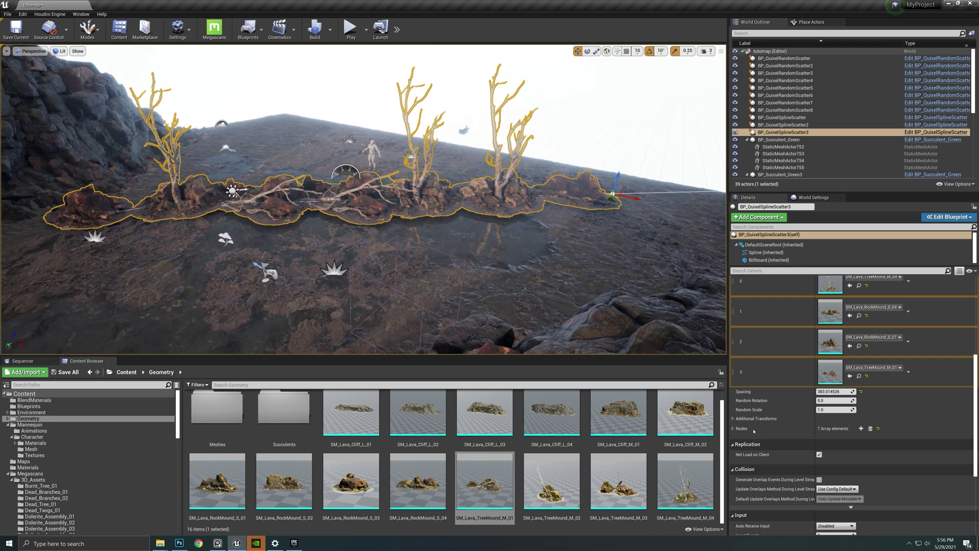
left_click(825, 401)
key("Return")
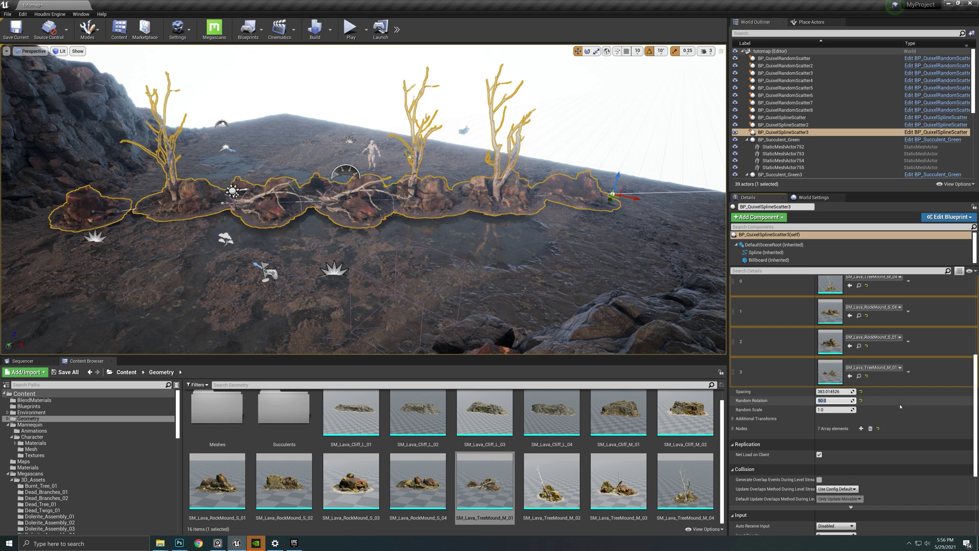
Try a Random Scale of 2 on the spline scatter, and set it back to 1
left_click(836, 411)
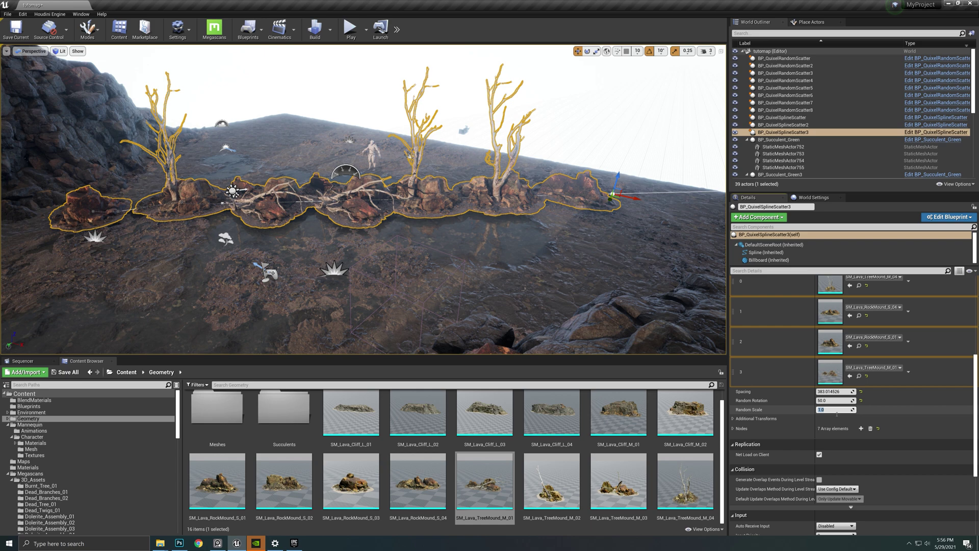
type("2")
key("Return")
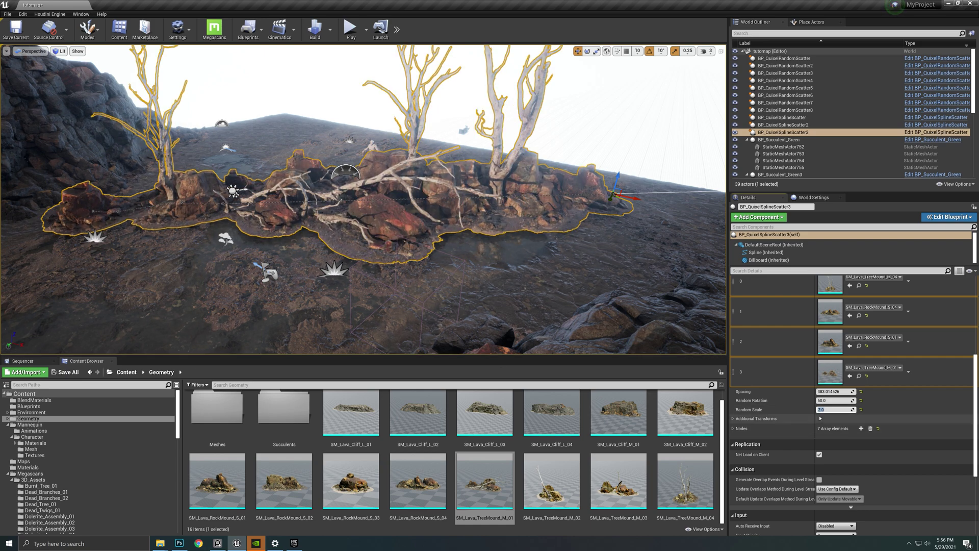
type("1")
key("Return")
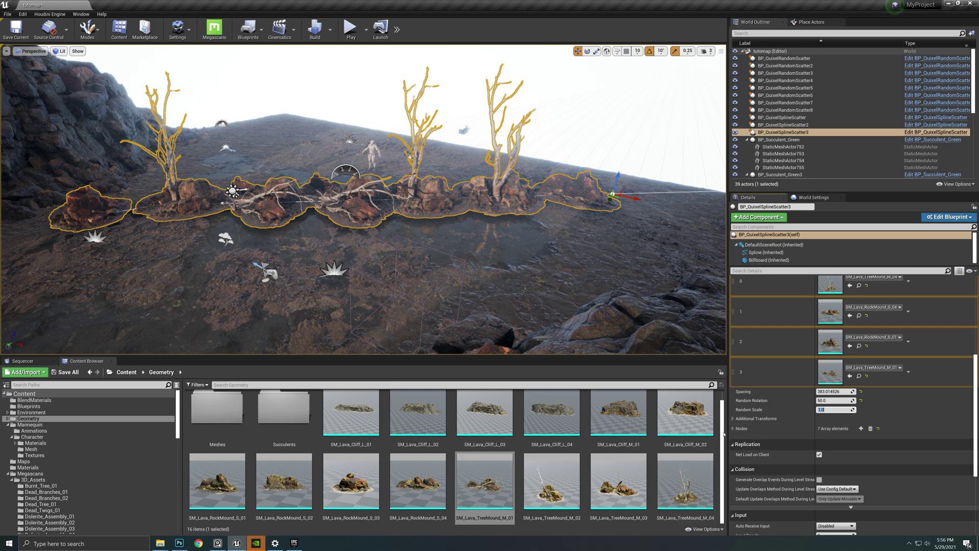
Expand Additional Transforms, and reshape the near end of the scatter spline with a point moved beside the first tree mound
left_click(733, 419)
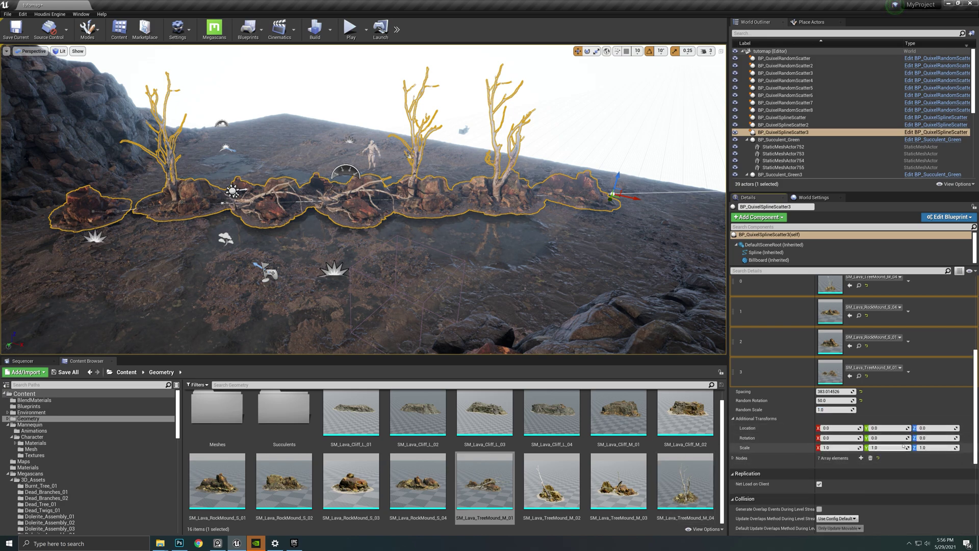
mouse_move(427, 334)
right_mouse_down()
mouse_move(384, 329)
mouse_move(429, 336)
mouse_move(430, 352)
mouse_move(416, 342)
right_mouse_up()
key("w")
key("s")
right_click_drag(284, 214, 278, 235)
key("w")
key("s")
right_click_drag(316, 194, 327, 198)
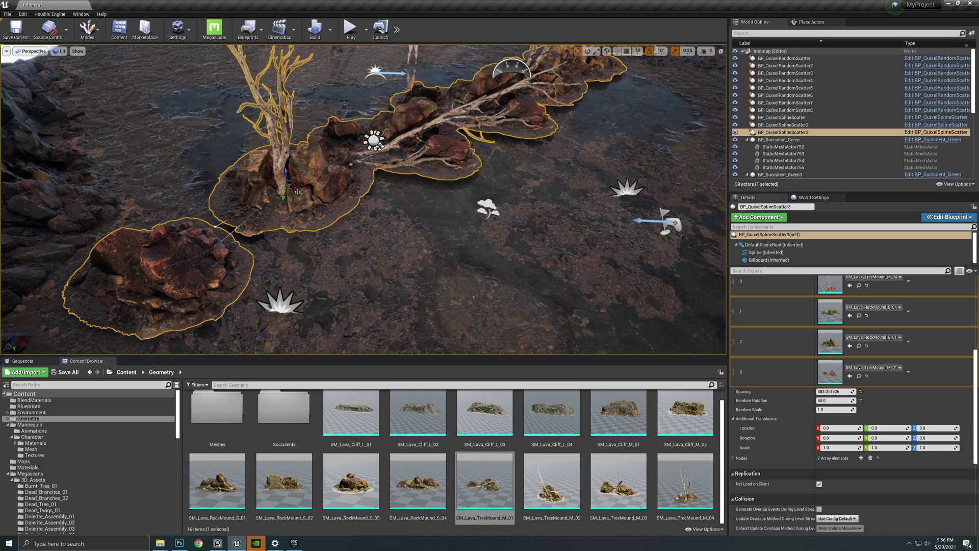
left_click_drag(297, 191, 227, 175, "alt")
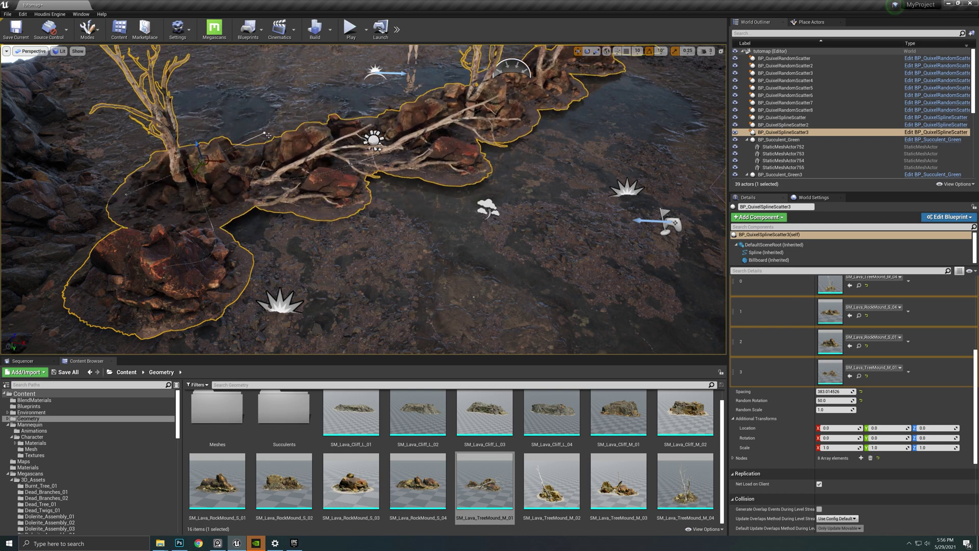
right_click_drag(378, 97, 307, 57)
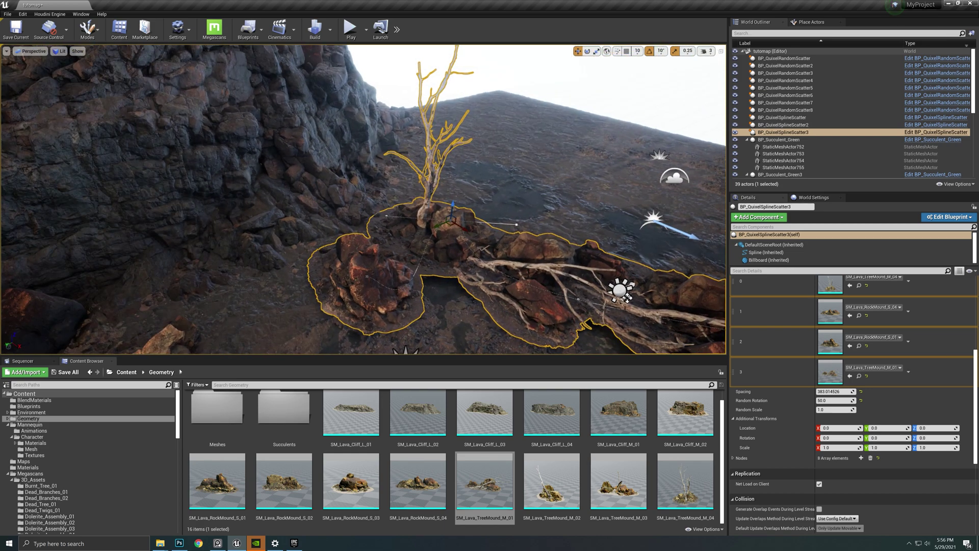
left_click_drag(625, 299, 352, 177, "alt")
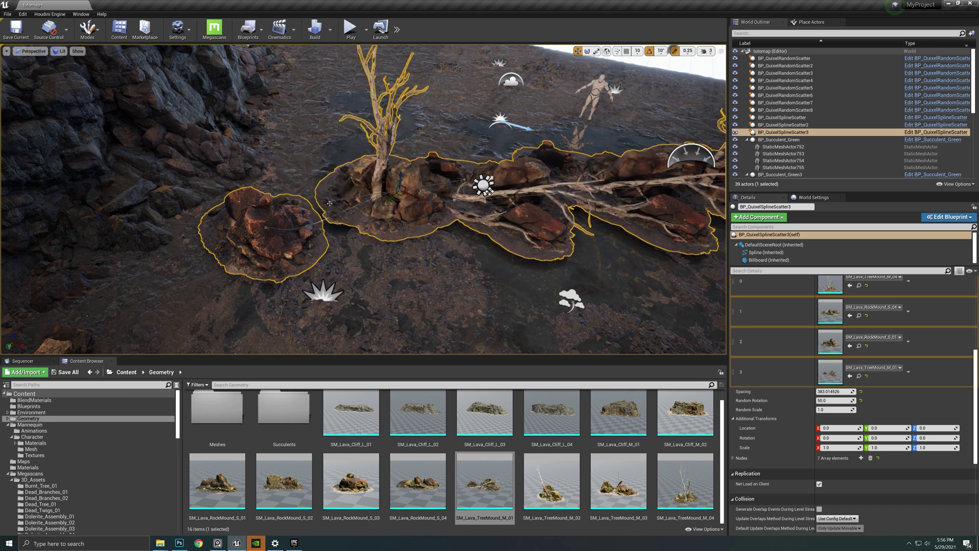
left_click_drag(329, 203, 365, 171)
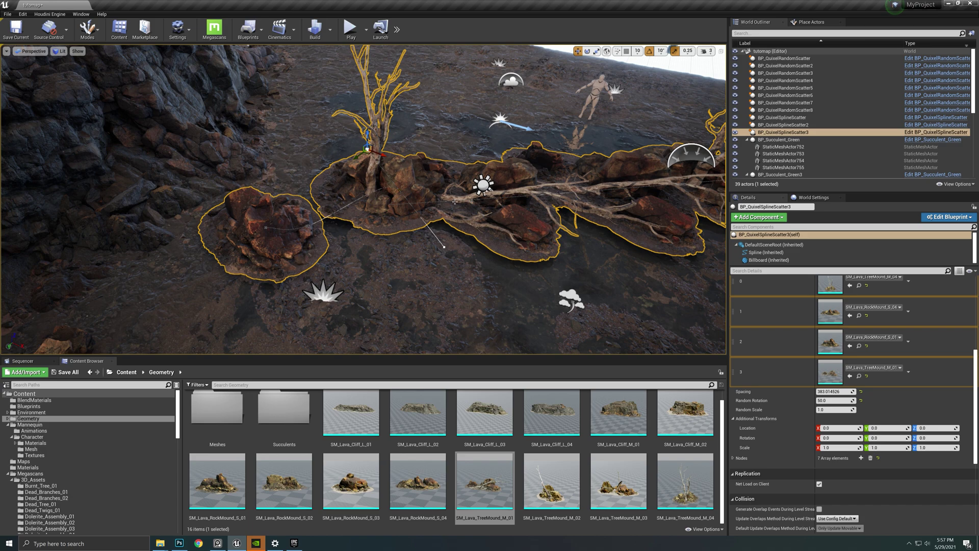
Add a spline point along the row of mounds and move it in front of the middle tree to curve the scatter
left_click_drag(460, 208, 592, 312, "alt")
right_click_drag(537, 259, 586, 275)
key("w")
key("d")
key("w")
right_click_drag(502, 243, 525, 240)
key("s")
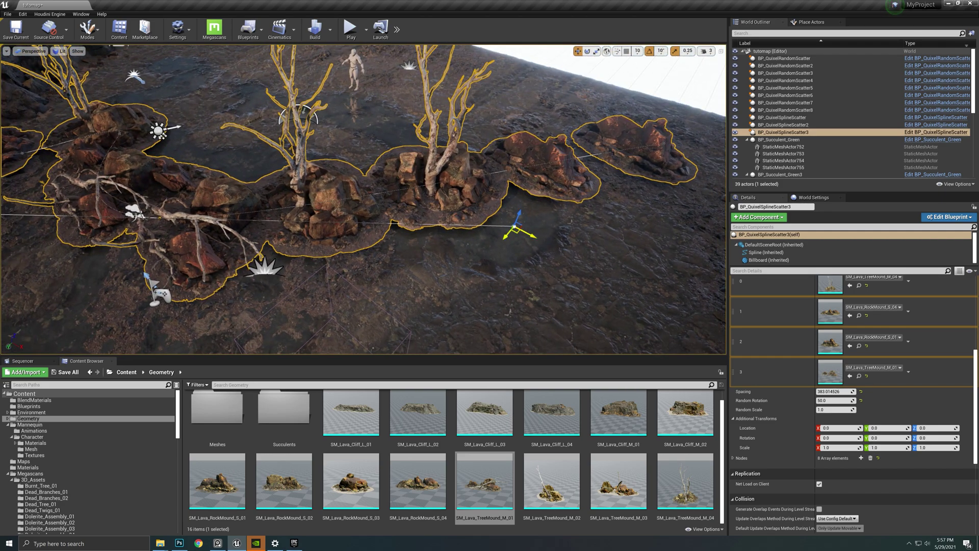
left_click_drag(516, 230, 311, 233)
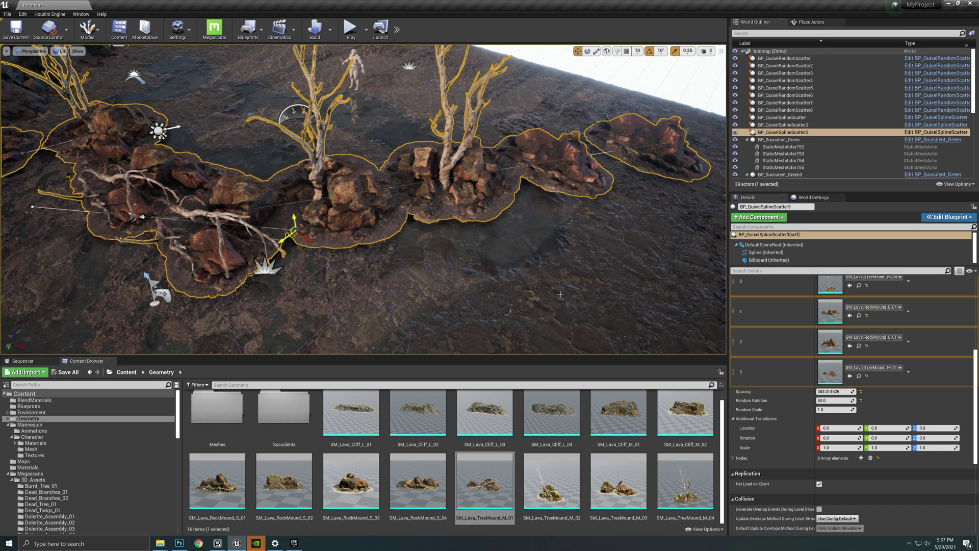
Reduce the spline scatter's Spacing to about 329 to pack the mounds more tightly
left_click_drag(831, 392, 809, 391)
right_click_drag(490, 224, 418, 191)
right_click_drag(551, 187, 541, 185)
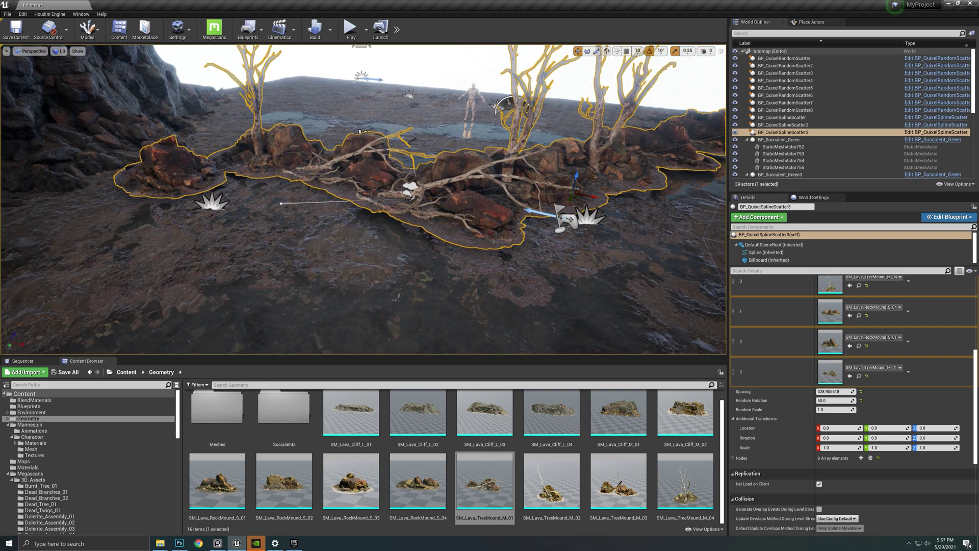
right_click_drag(548, 213, 568, 98)
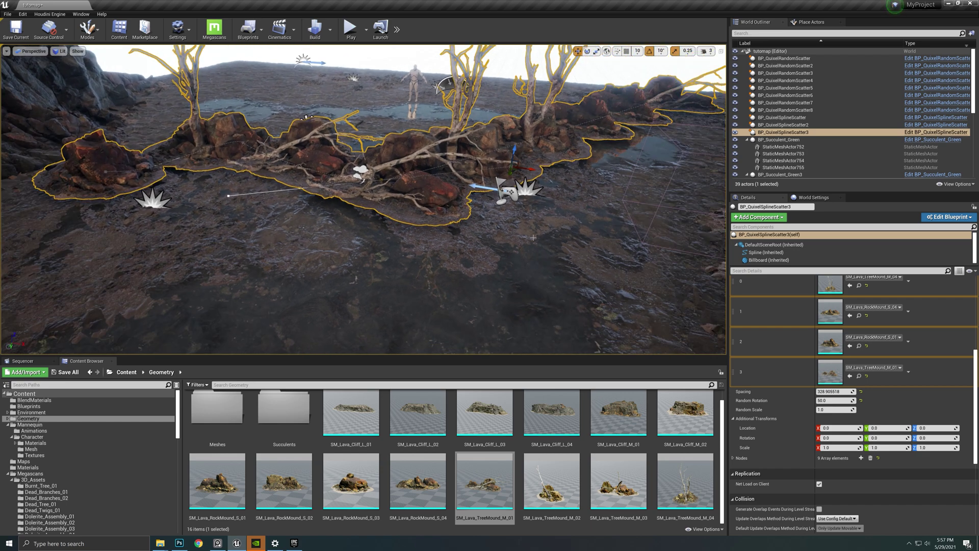
right_click_drag(515, 265, 527, 236)
scroll(887, 376, "up", 1)
scroll(888, 376, "up", 1)
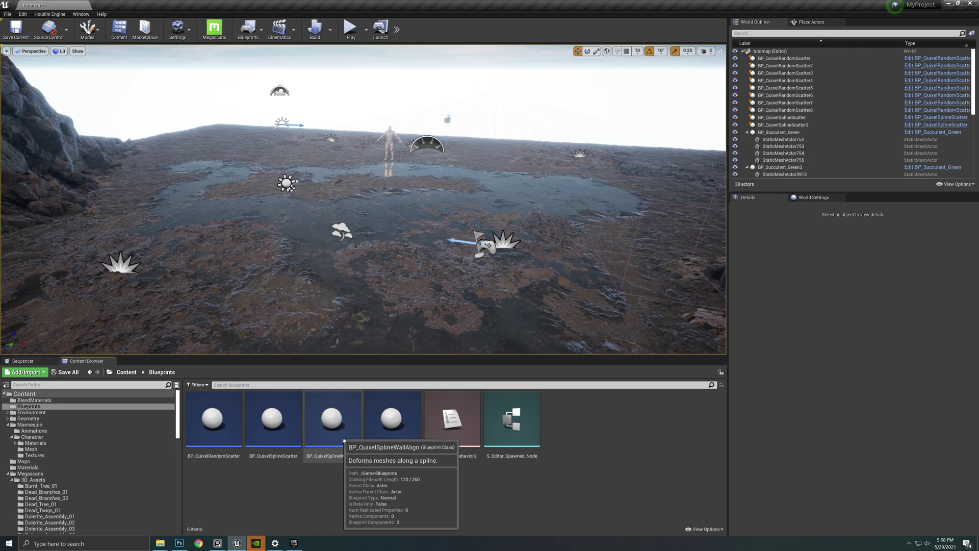
Place a BP_QuixelSplineWallAlign blueprint on the lava ground and shift it away from the existing rock wall
left_click_drag(339, 425, 262, 180)
right_click_drag(448, 231, 510, 217)
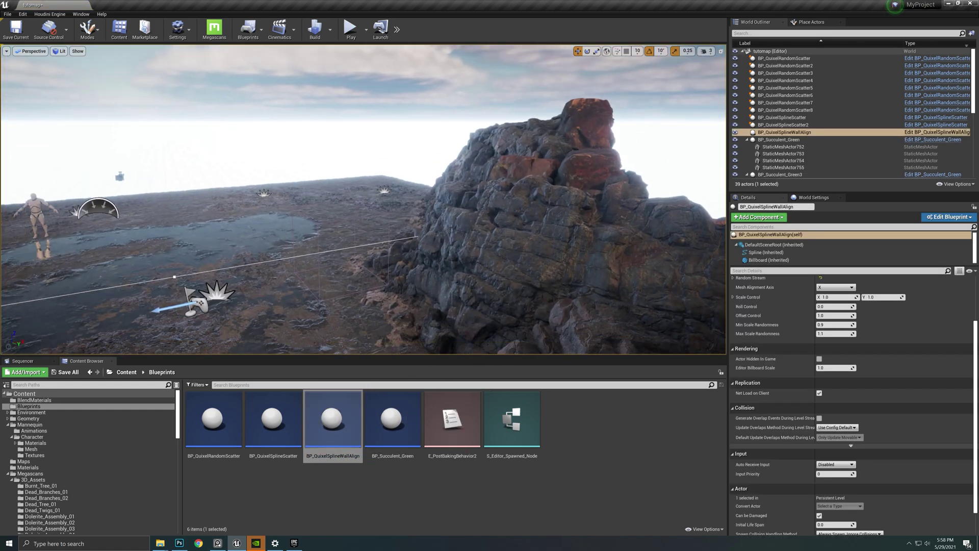
key("s")
right_click_drag(369, 283, 306, 289)
scroll(861, 346, "up", 3)
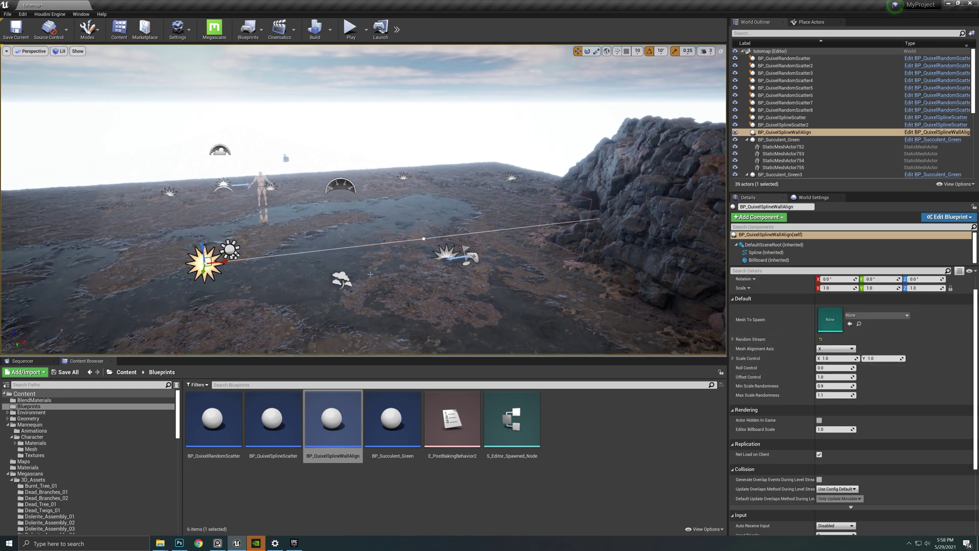
left_click_drag(209, 267, 34, 250)
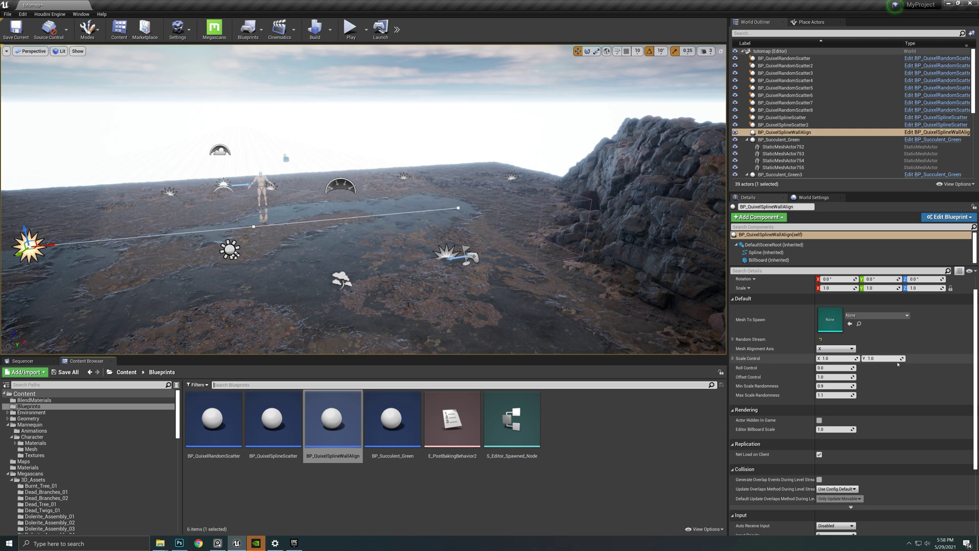
Assign SM_Lava_Cliff_M_02 from the Geometry folder as the Mesh To Spawn, after trying SM_Lava_Cliff_L_01
scroll(899, 364, "up", 1)
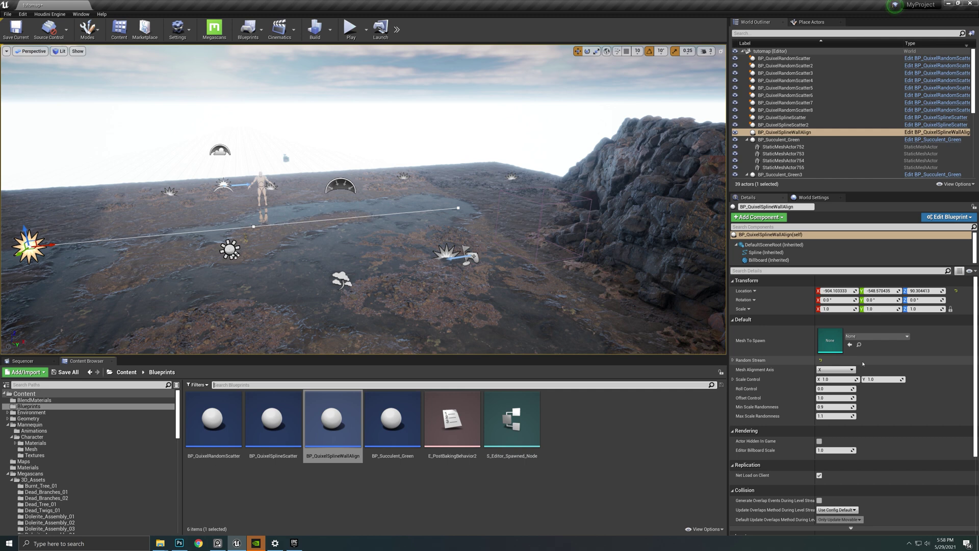
left_click(127, 372)
scroll(654, 434, "down", 1)
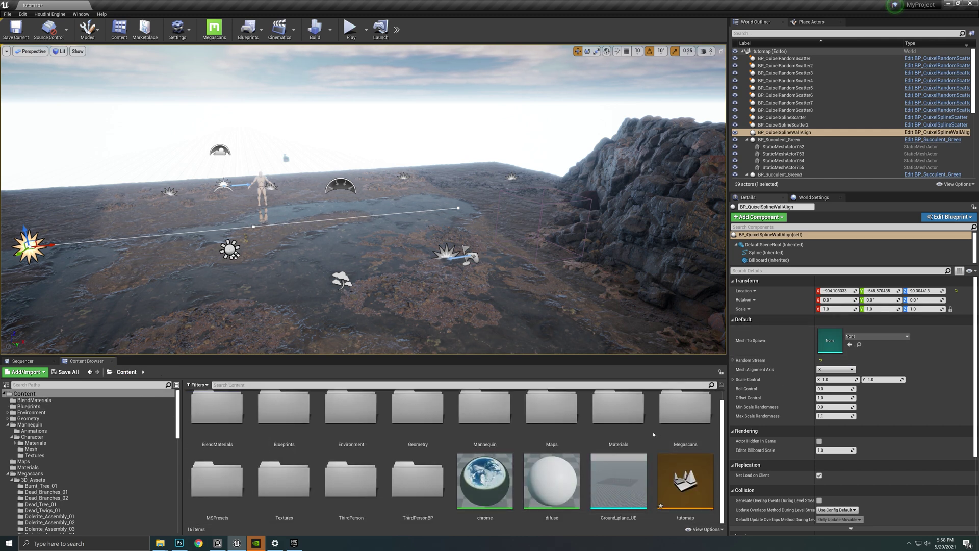
double_click(419, 418)
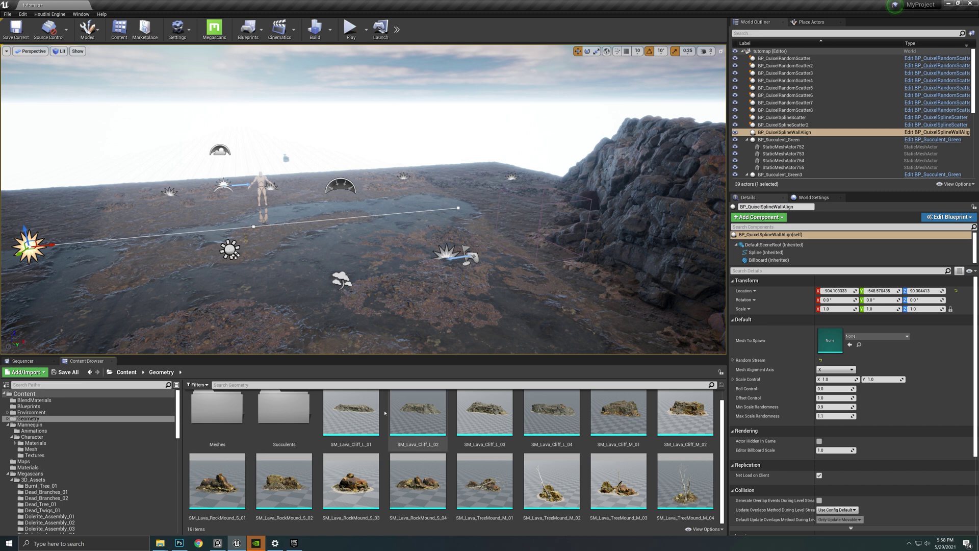
left_click_drag(370, 416, 846, 341)
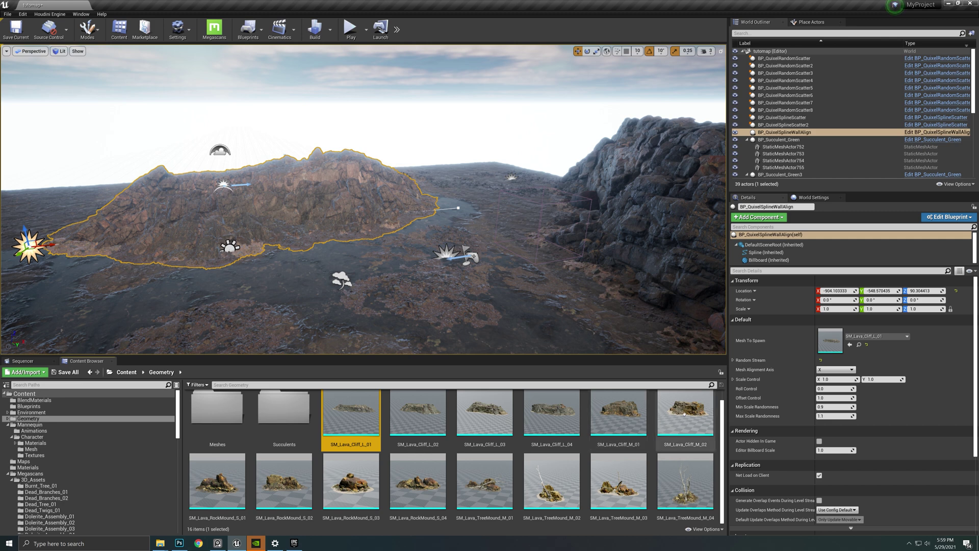
left_click_drag(686, 418, 831, 341)
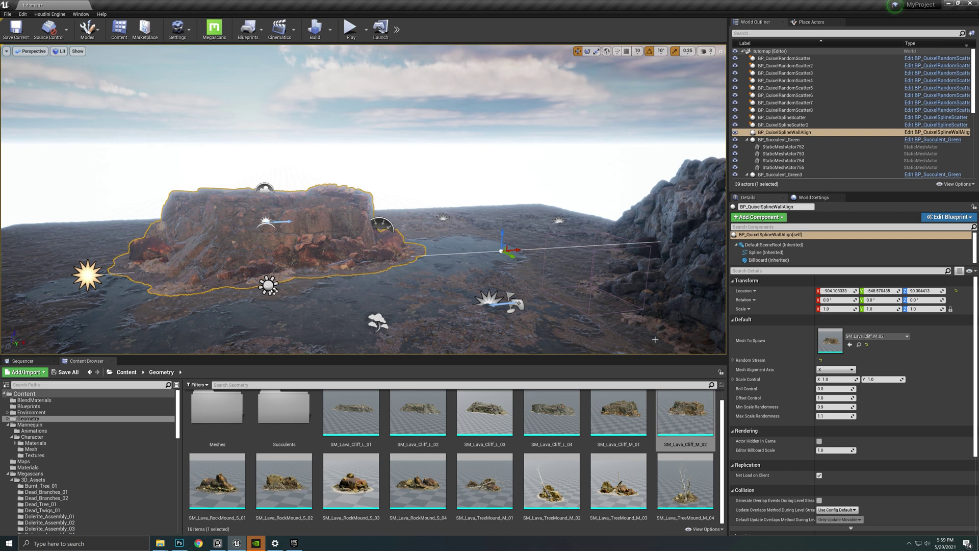
Expand Random Stream and pull the wall spline's end point farther out so more cliff meshes fit along it
left_click(732, 360)
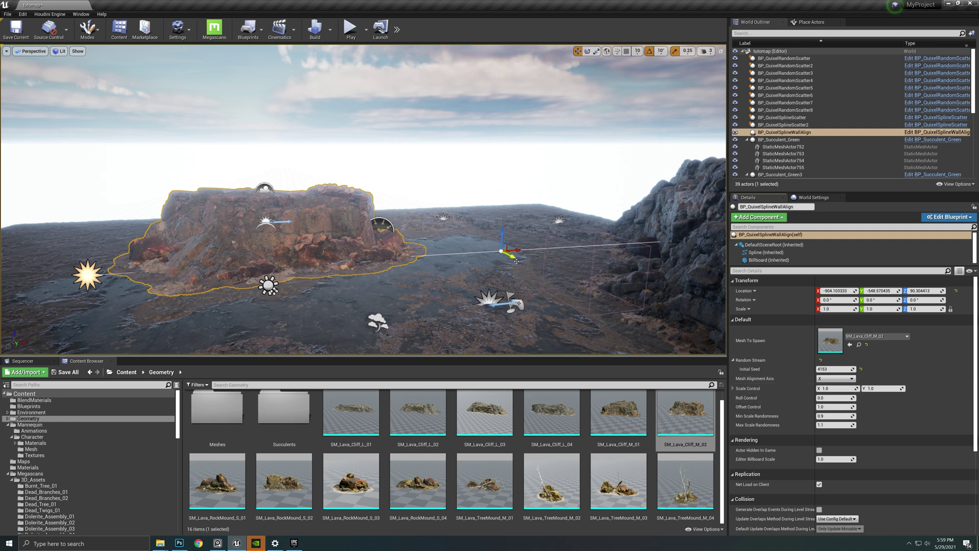
left_click_drag(512, 255, 609, 214)
right_click_drag(591, 224, 545, 221)
key("w")
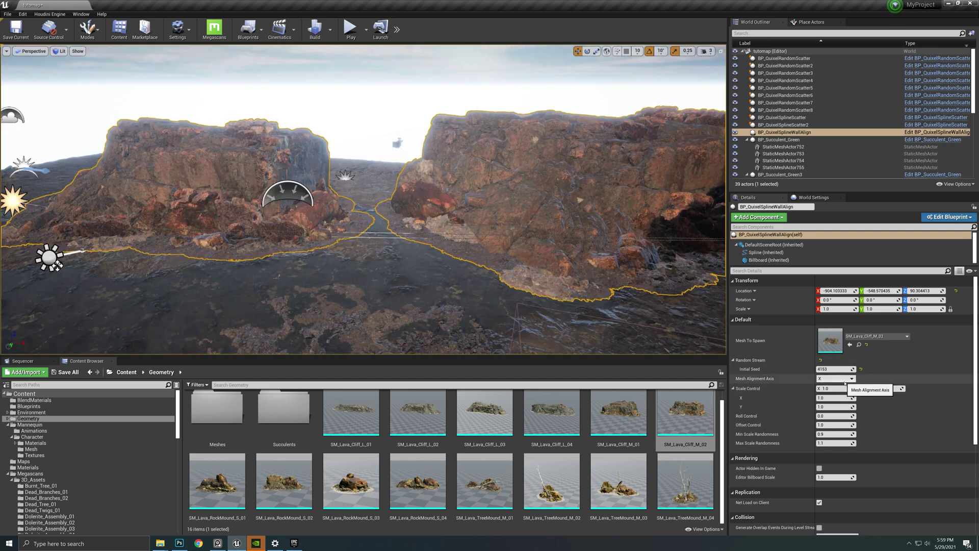
Try other Mesh Alignment Axis options, including Y, and set the axis back to X
left_click(836, 390)
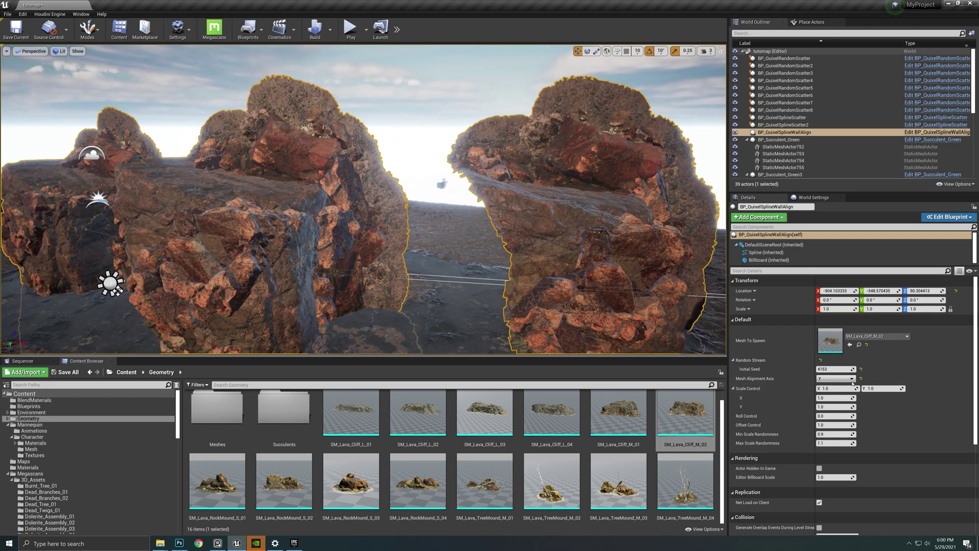
left_click(837, 378)
left_click(837, 399)
right_click_drag(502, 289, 523, 281)
right_click_drag(388, 206, 415, 220)
left_click(837, 379)
left_click(837, 386)
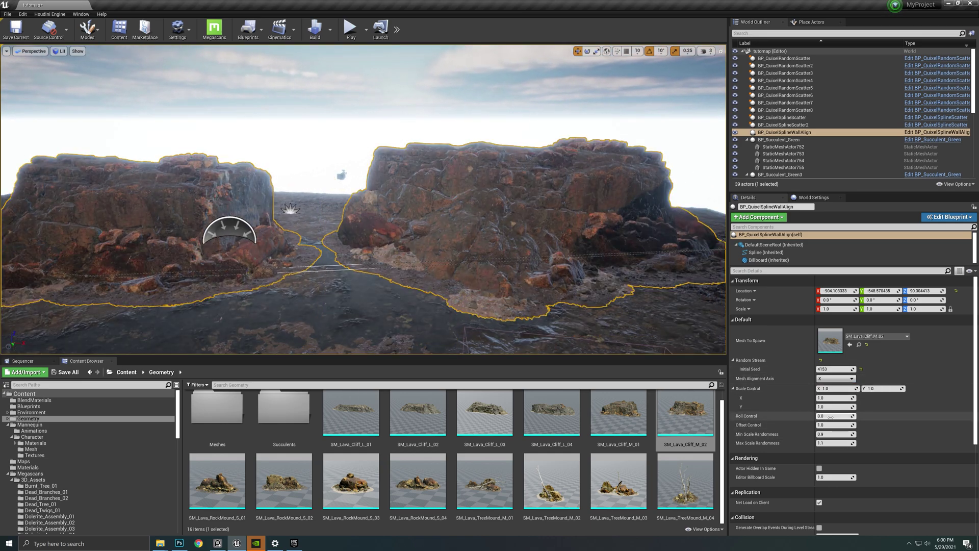
Try a Roll Control of about 18.3, undo it, and set Offset Control to about 1.38 to close the gap between cliffs
mouse_move(834, 416)
left_mouse_down()
mouse_move(877, 415)
mouse_move(837, 416)
mouse_move(850, 415)
left_mouse_up()
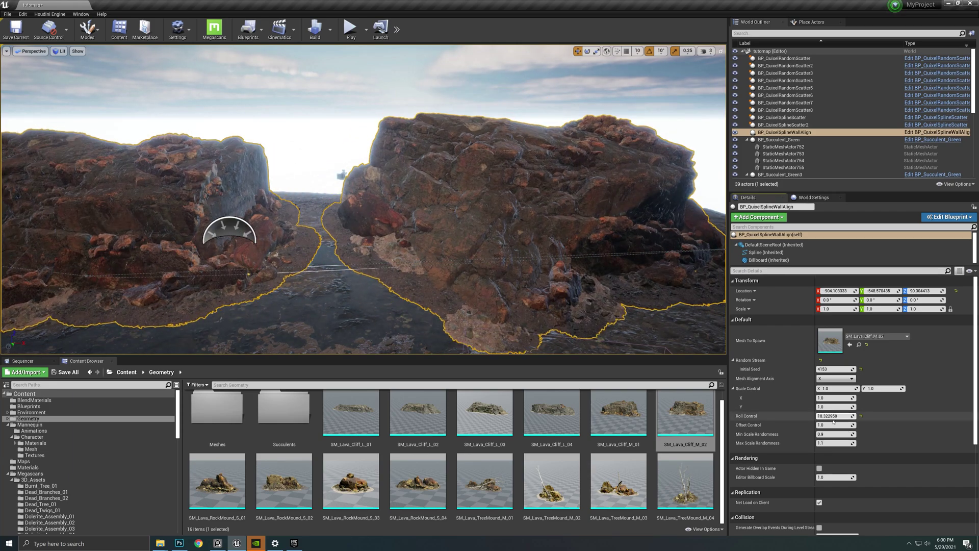
key("ctrl+z")
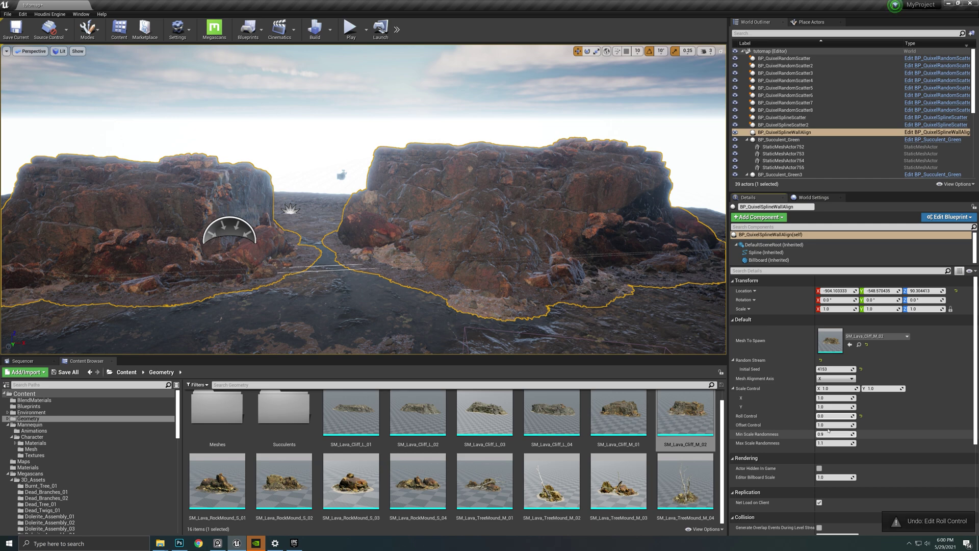
mouse_move(828, 429)
left_mouse_down()
mouse_move(808, 429)
mouse_move(844, 425)
left_mouse_up()
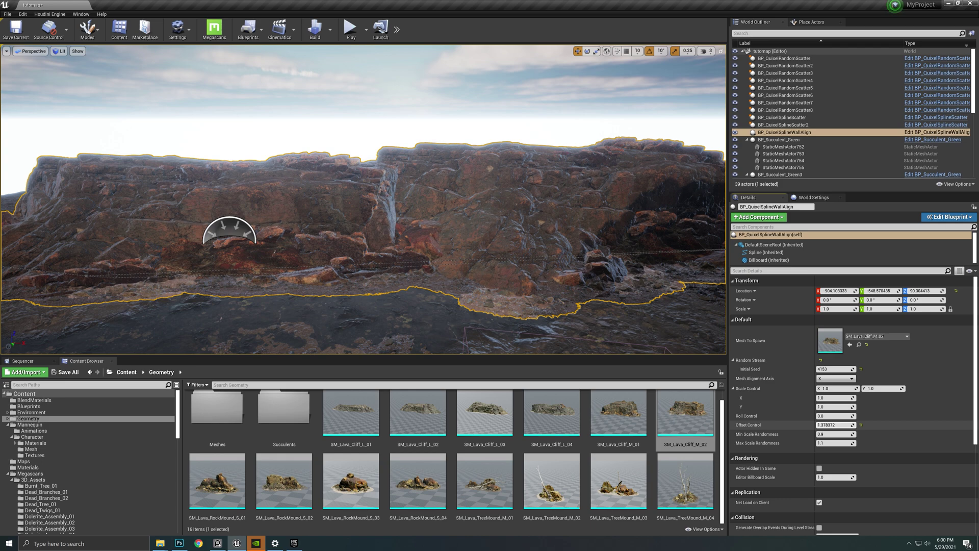
mouse_move(438, 271)
right_mouse_down()
mouse_move(485, 257)
mouse_move(438, 270)
right_mouse_up()
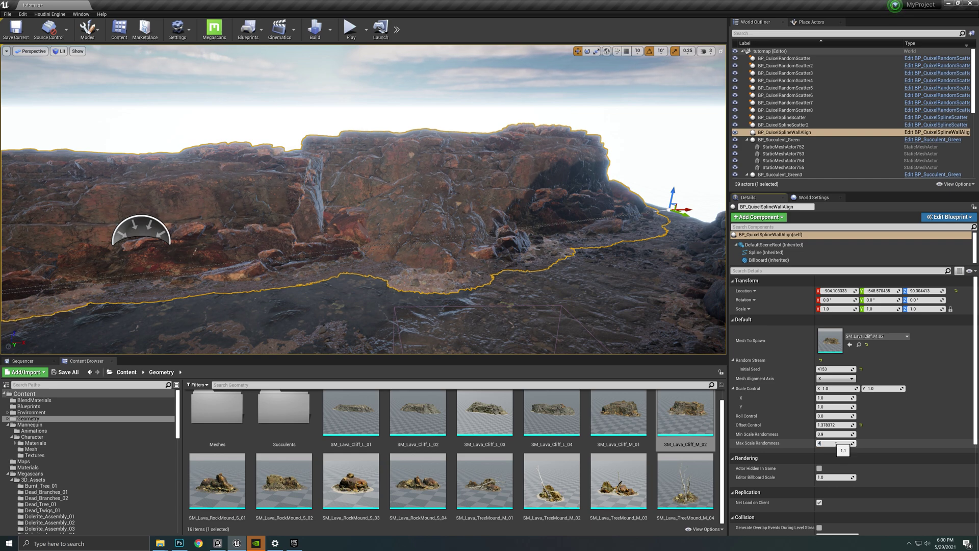
Try a Max Scale Randomness of 4, view the enlarged cliff, and reset the value to its default
key("Return")
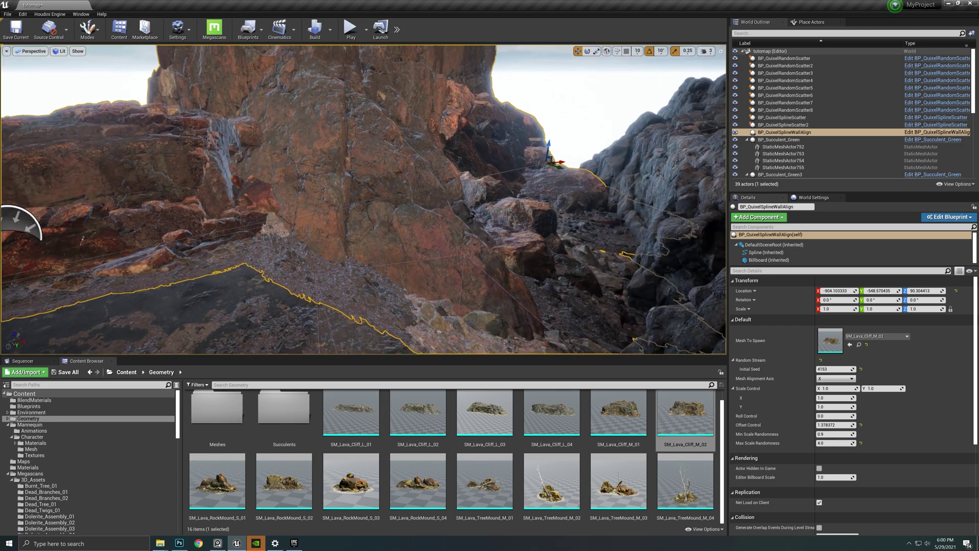
key("s")
right_click_drag(363, 198, 303, 203)
key("w")
right_click_drag(358, 217, 404, 170)
key("s")
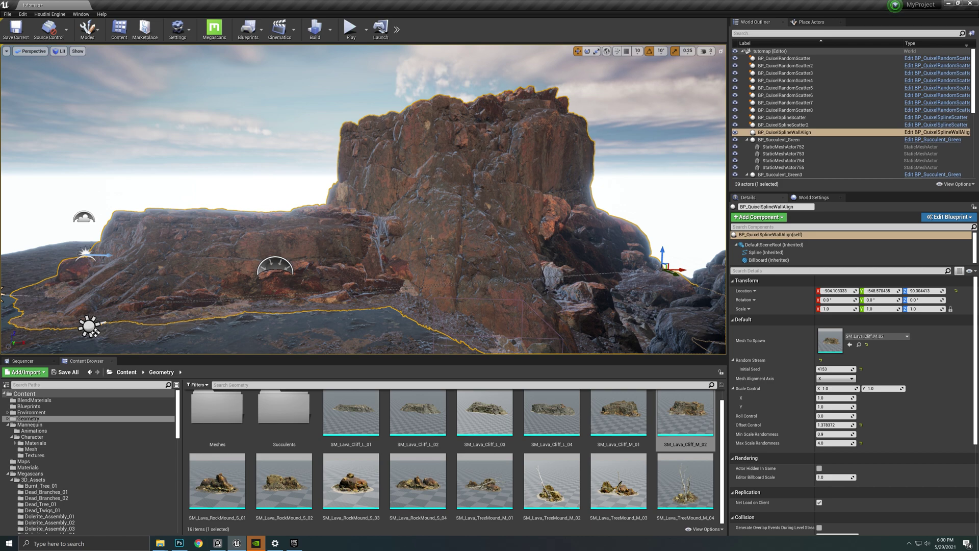
right_click_drag(487, 257, 467, 271)
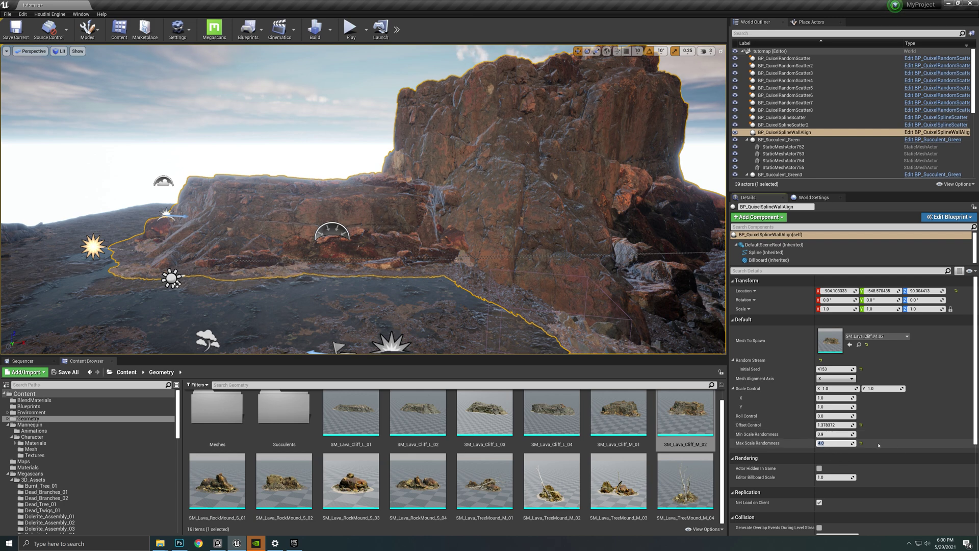
left_click(861, 443)
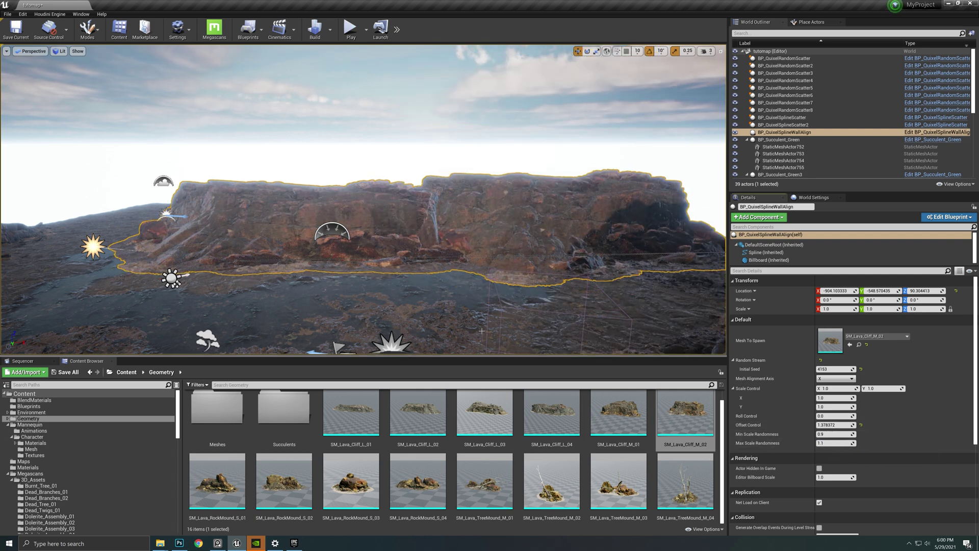
mouse_move(330, 325)
right_mouse_down()
mouse_move(331, 250)
mouse_move(337, 352)
mouse_move(341, 309)
right_mouse_up()
left_click_drag(270, 220, 67, 197)
right_click_drag(474, 229, 503, 214)
key("w")
right_click_drag(99, 191, 102, 191)
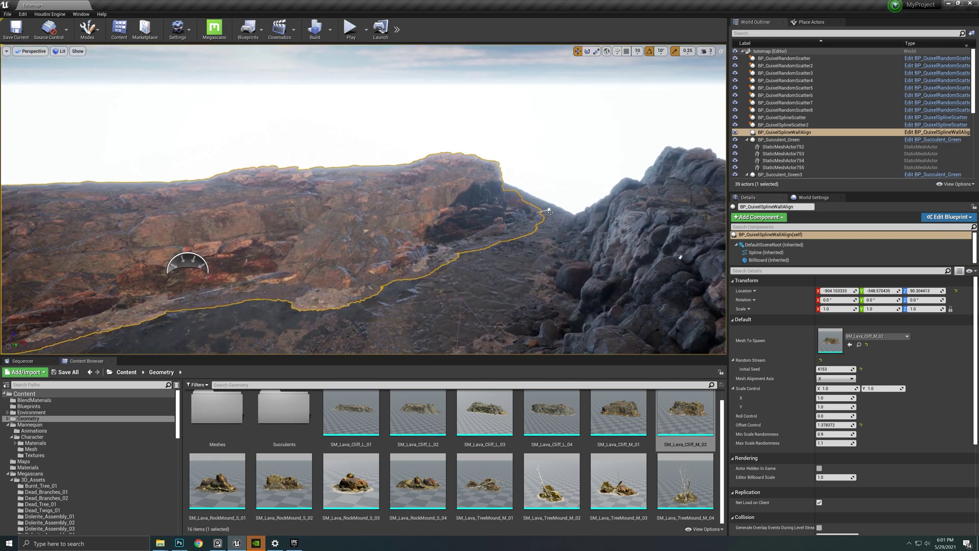
Examine the aligned cliff wall from farther back and from several angles around the lava field
key("s")
mouse_move(549, 212)
right_mouse_down()
mouse_move(505, 217)
mouse_move(542, 214)
right_mouse_up()
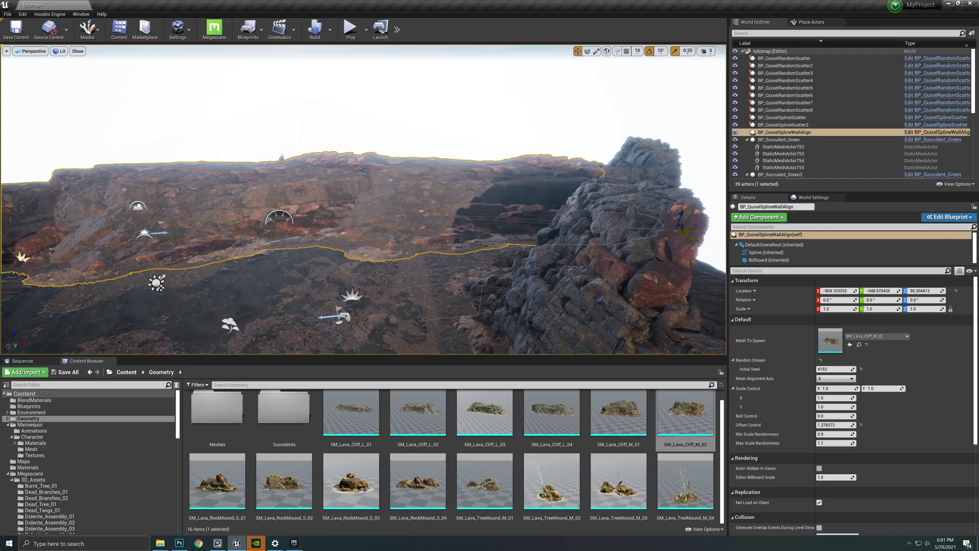
key("w")
right_click_drag(689, 261, 663, 280)
right_click_drag(94, 188, 94, 189)
key("s")
right_click_drag(420, 258, 420, 258)
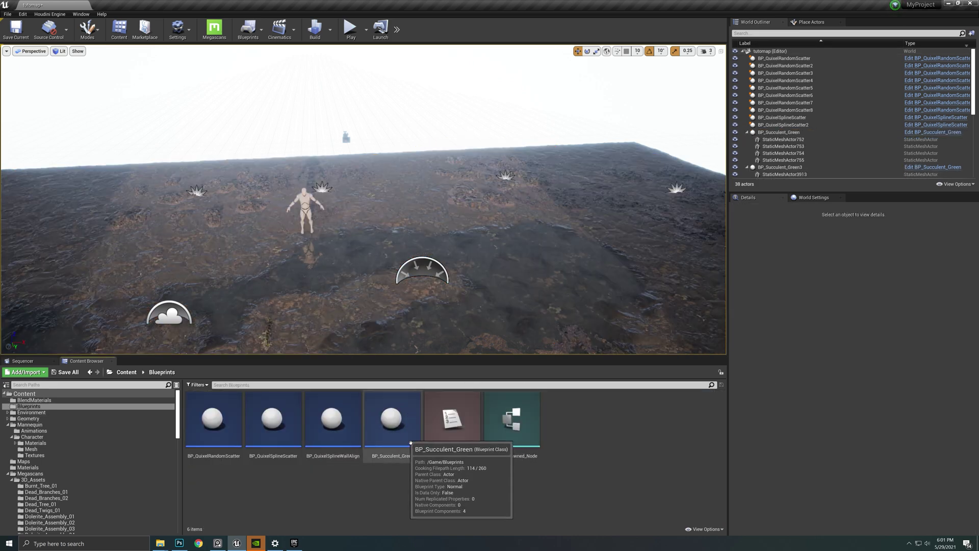
Place a BP_Succulent_Green blueprint on the open ground near the mannequin and raise it to about Z 5.5 so the plants clear the surface
left_click_drag(405, 443, 371, 313)
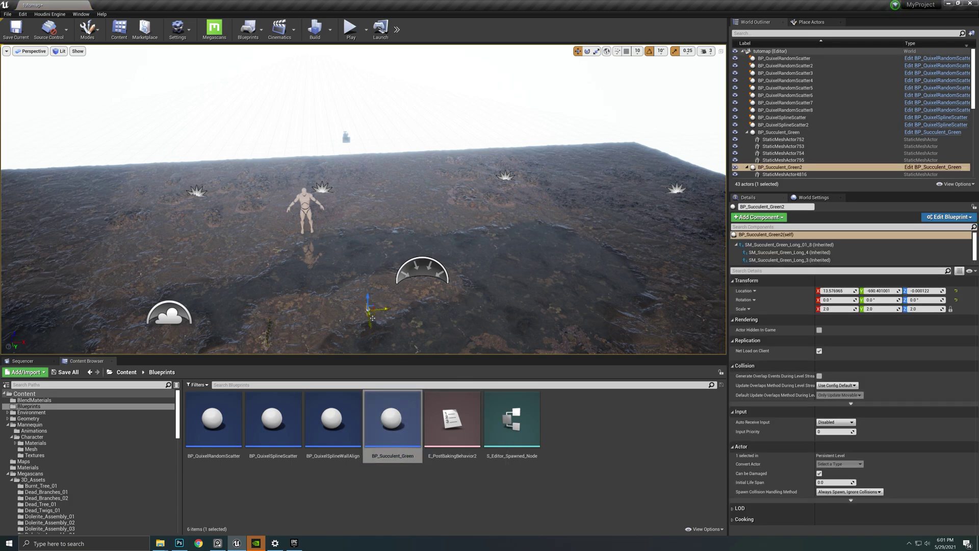
mouse_move(372, 316)
right_mouse_down()
mouse_move(380, 382)
mouse_move(380, 298)
right_mouse_up()
key("w")
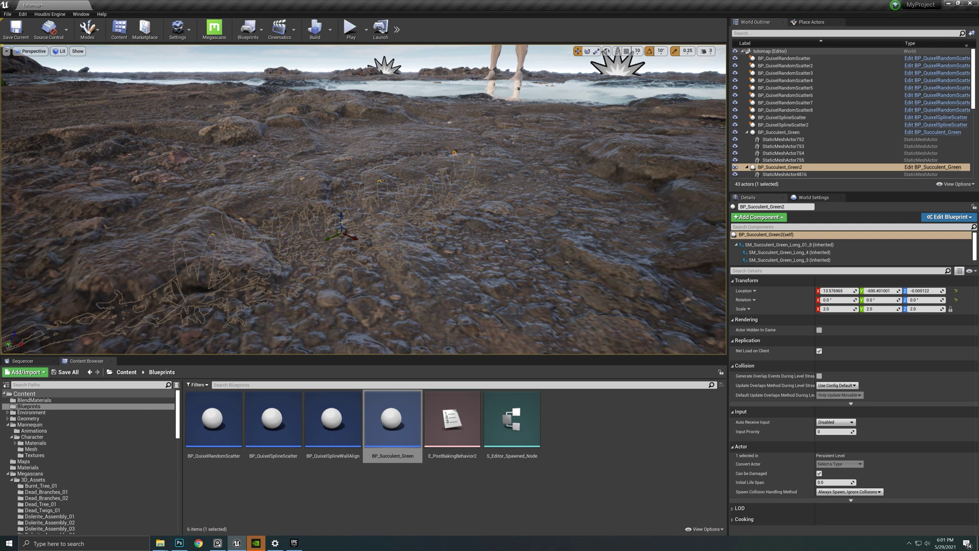
left_click_drag(342, 217, 343, 169)
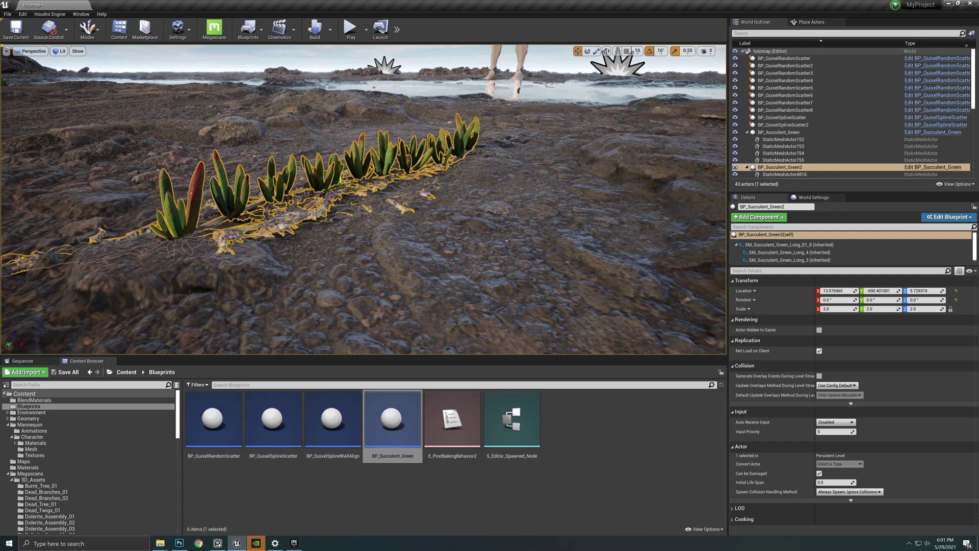
left_click_drag(340, 173, 336, 170)
Place another BP_Succulent_Green on the rocky slope below the large boulders and cliff
right_click_drag(341, 177, 623, 178)
right_click_drag(426, 172, 423, 172)
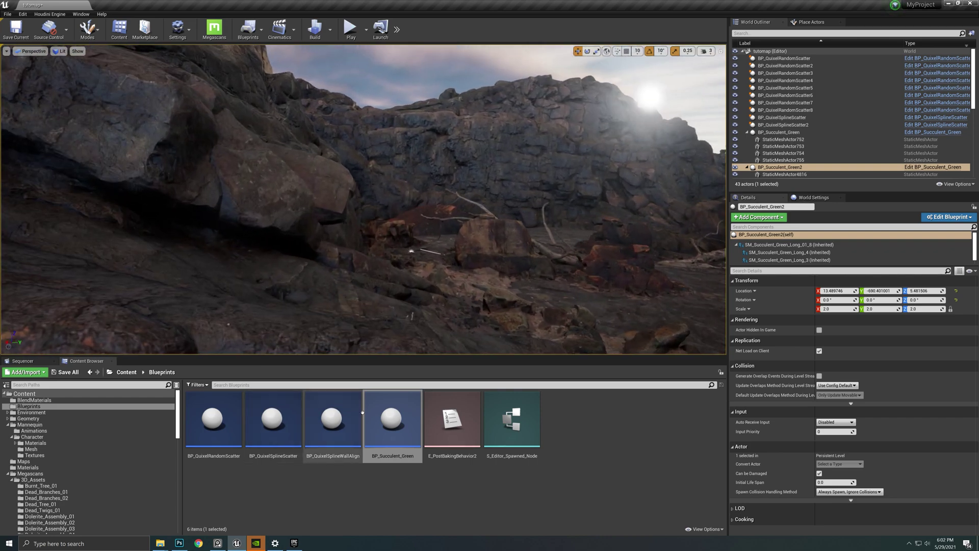
left_click_drag(393, 418, 372, 329)
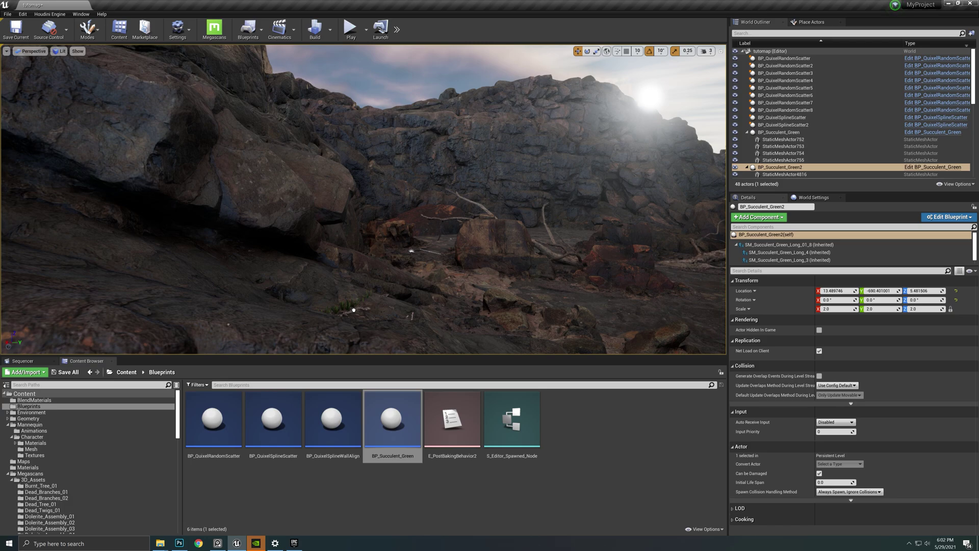
right_click_drag(355, 310, 359, 307)
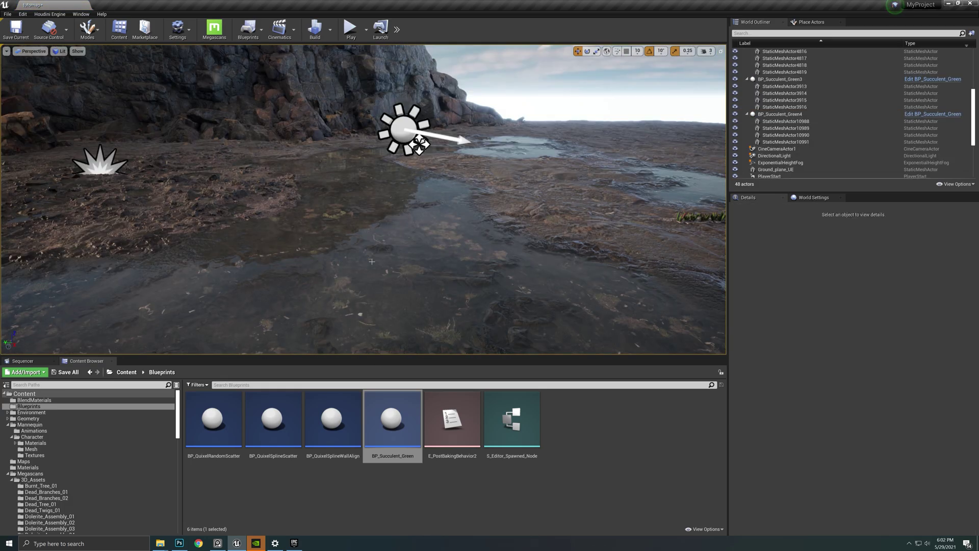
Try to adjust the height of the BP_QuixelRandomScatter4 debris patch beside the wet pools
mouse_move(389, 258)
right_mouse_down()
mouse_move(459, 232)
mouse_move(454, 255)
mouse_move(367, 227)
mouse_move(357, 286)
mouse_move(357, 239)
mouse_move(308, 229)
mouse_move(390, 276)
mouse_move(375, 280)
mouse_move(392, 262)
mouse_move(383, 257)
right_mouse_up()
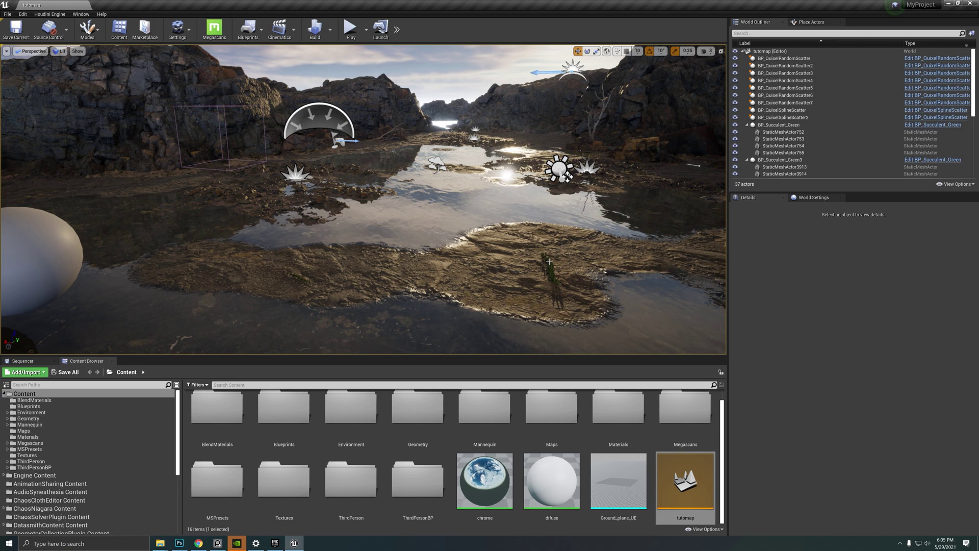
key("w")
right_click_drag(417, 255, 439, 255)
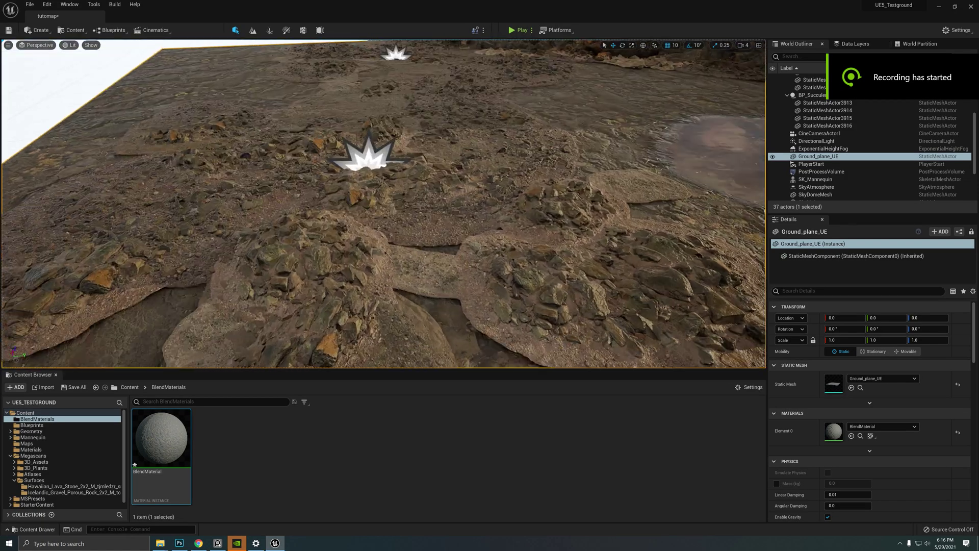
right_click_drag(383, 204, 459, 168)
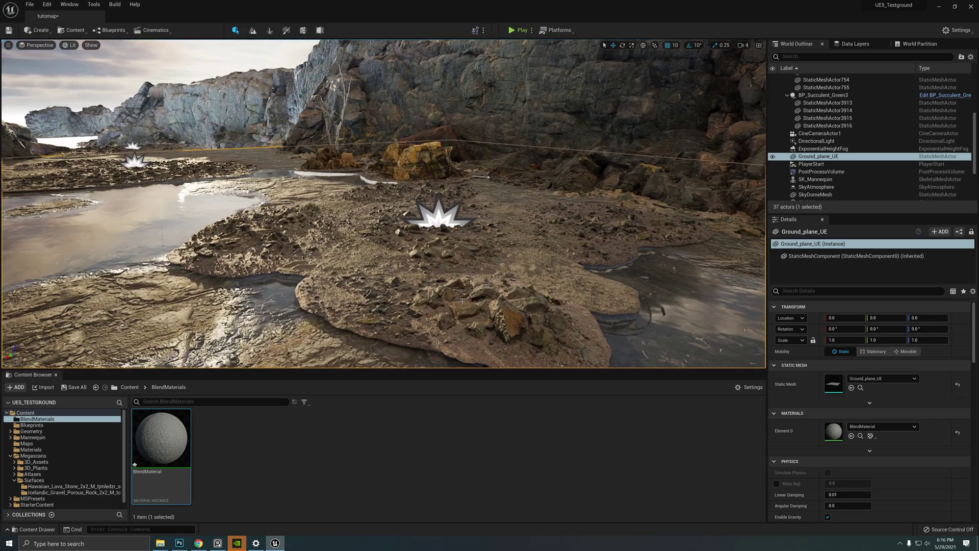
left_click(457, 236)
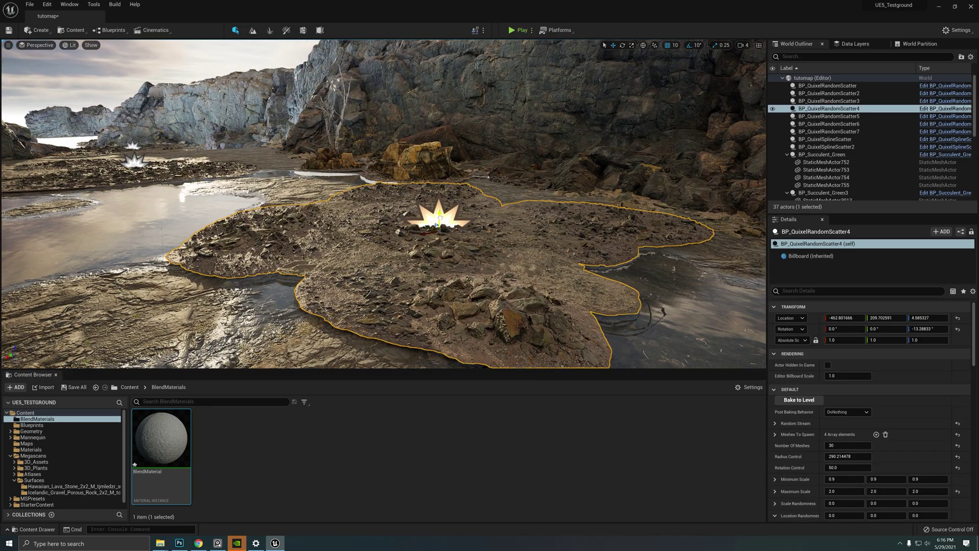
left_click_drag(441, 217, 440, 218)
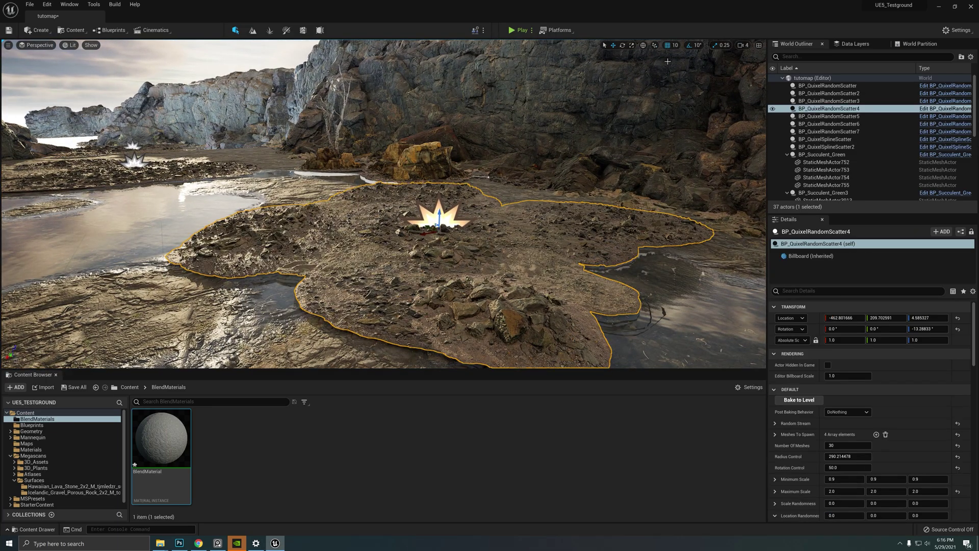
right_click_drag(668, 61, 643, 55)
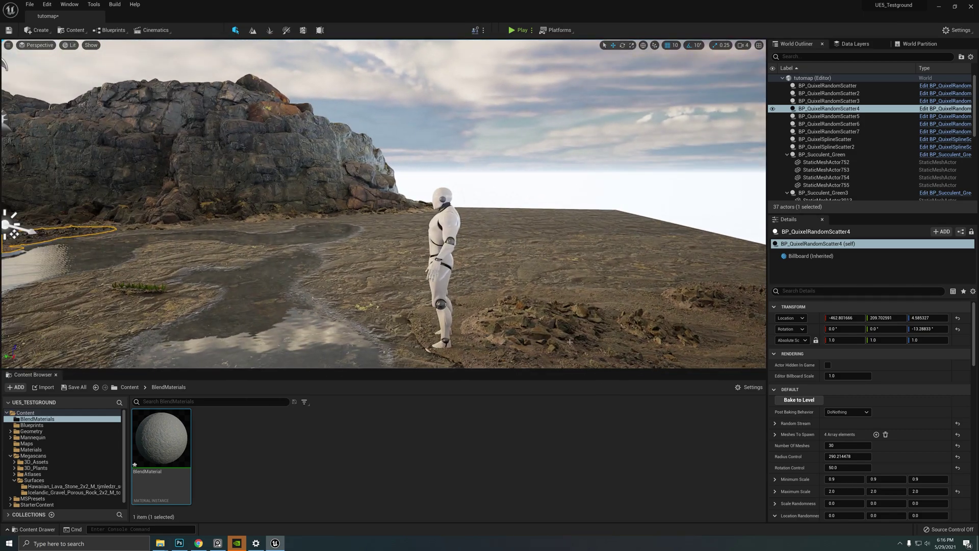
Lower the BP_QuixelRandomScatter5 debris on the open ground near the mannequin to about Z -5.4, sinking its raised base edges
right_click_drag(564, 336, 424, 331)
right_click_drag(515, 301, 515, 347)
right_click_drag(530, 282, 576, 250)
left_click(529, 282)
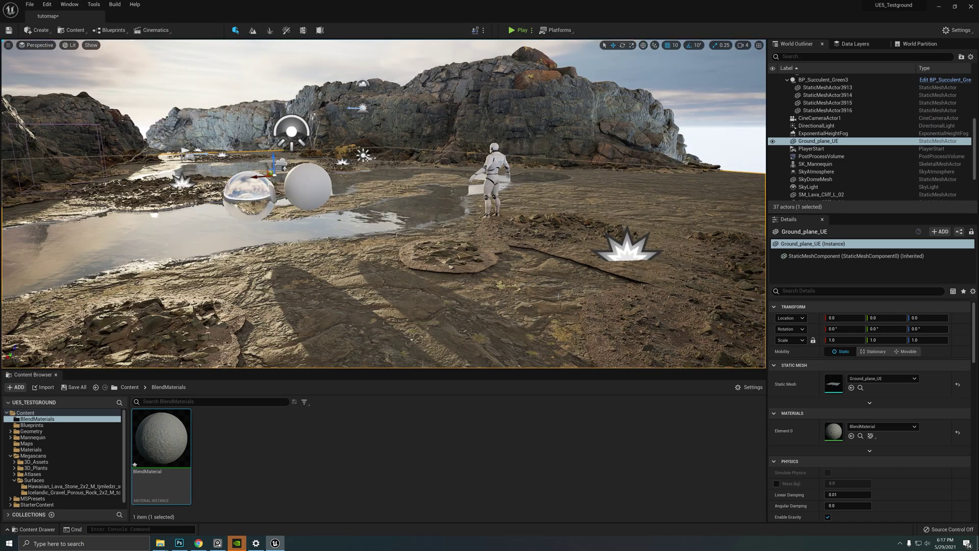
right_click_drag(529, 282, 546, 287)
right_click_drag(375, 296, 454, 285)
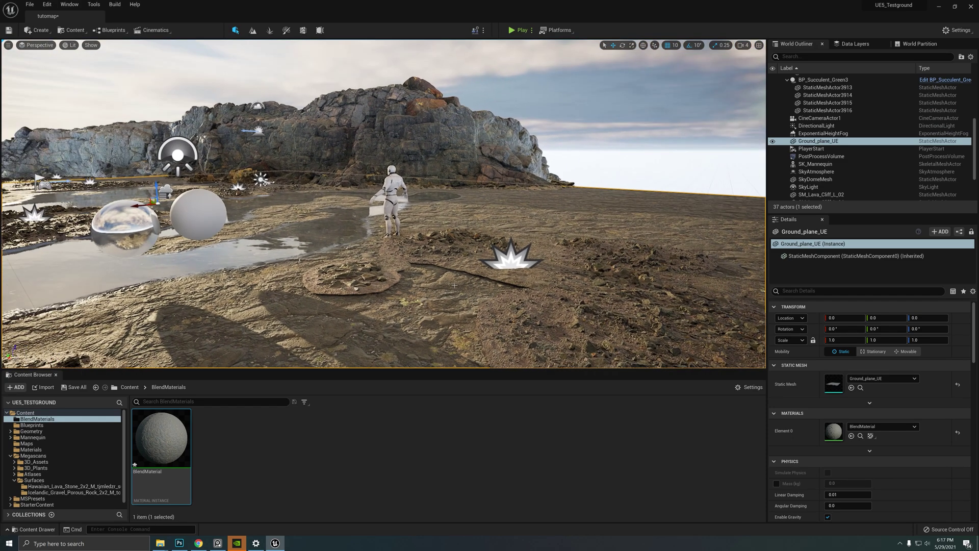
left_click(514, 255)
left_click_drag(514, 254, 514, 262)
right_click_drag(514, 262, 472, 250)
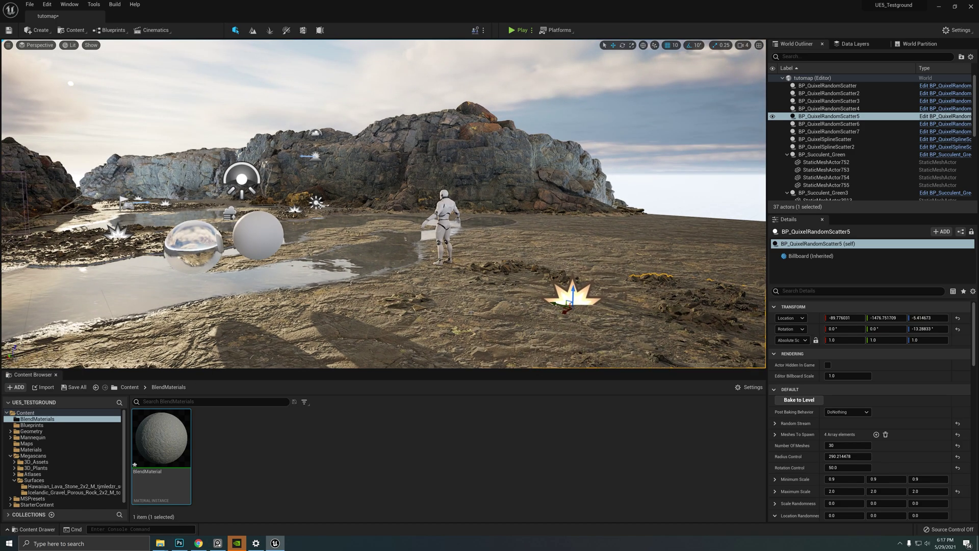
Select the BP_QuixelSplineScatter group of rocks and dead branches at the cliff's foot and inspect how it meets the ground
key("w")
mouse_move(471, 327)
right_mouse_down()
mouse_move(403, 321)
mouse_move(459, 306)
mouse_move(478, 343)
right_mouse_up()
left_click(512, 333)
left_click(518, 334)
key("s")
mouse_move(449, 296)
right_mouse_down()
mouse_move(470, 316)
mouse_move(454, 303)
right_mouse_up()
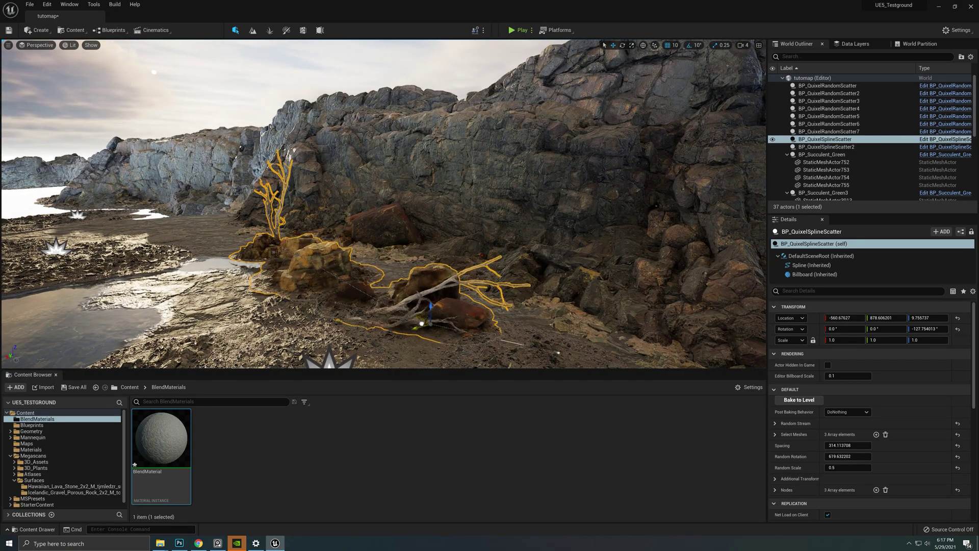
left_click_drag(437, 354, 475, 352)
Lower the SM_Lava_Cliff_L_5 cliff beside the pools to about Z -3 so its base sinks into the ground
right_click_drag(408, 224, 289, 201)
key("w")
mouse_move(498, 263)
right_mouse_down()
mouse_move(566, 265)
mouse_move(403, 275)
mouse_move(499, 271)
right_mouse_up()
key("s")
key("s")
key("w")
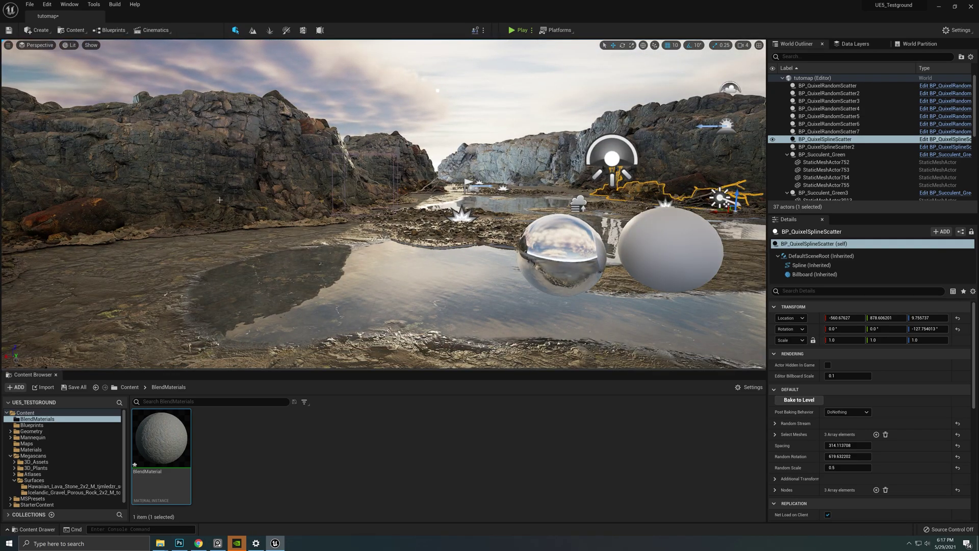
left_click(246, 193)
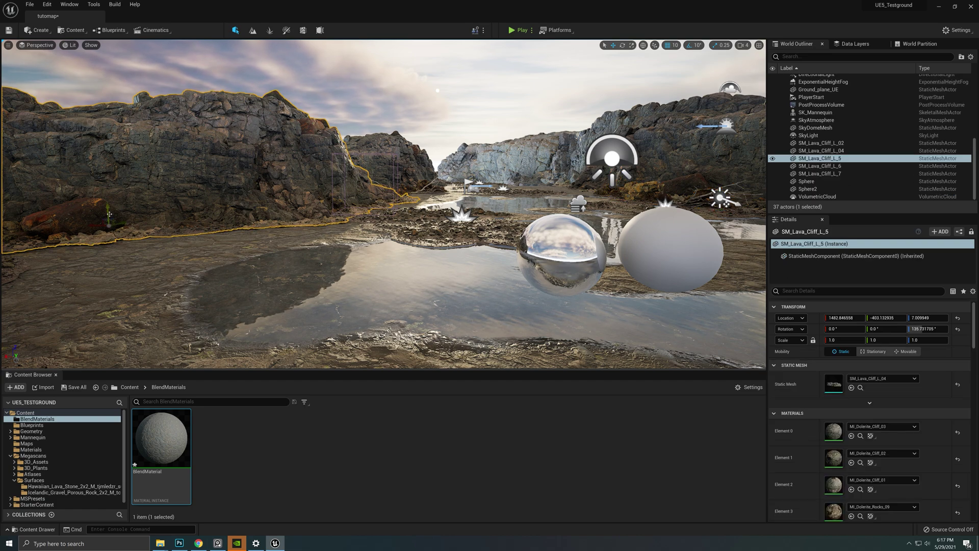
left_click_drag(108, 212, 109, 216)
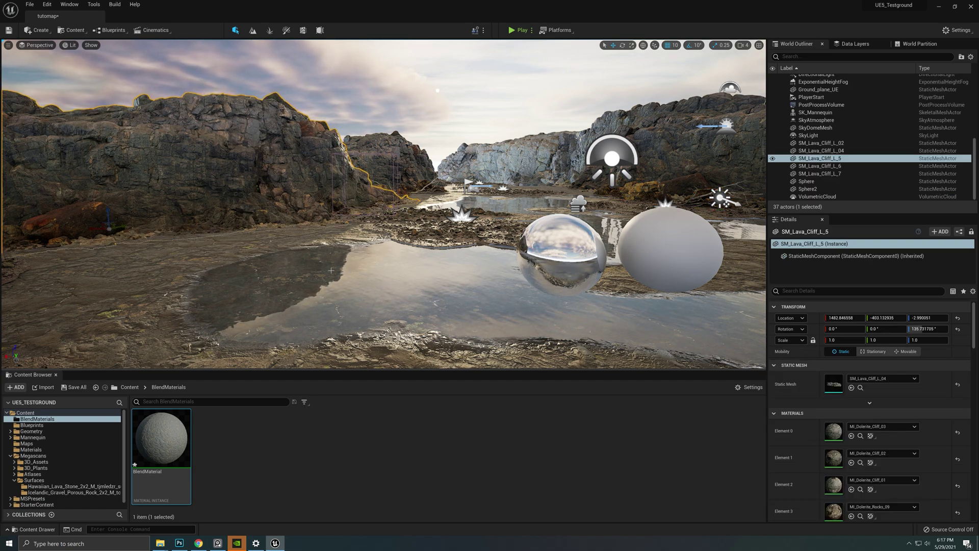
Cancel the pending autosave and look over the whole lava field from behind the mannequin
right_click_drag(358, 280, 250, 291)
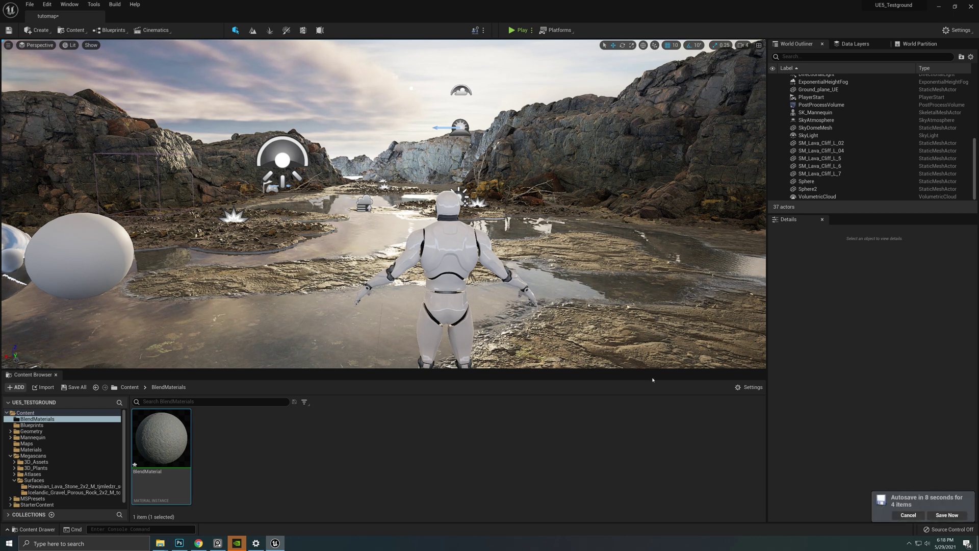
left_click(908, 514)
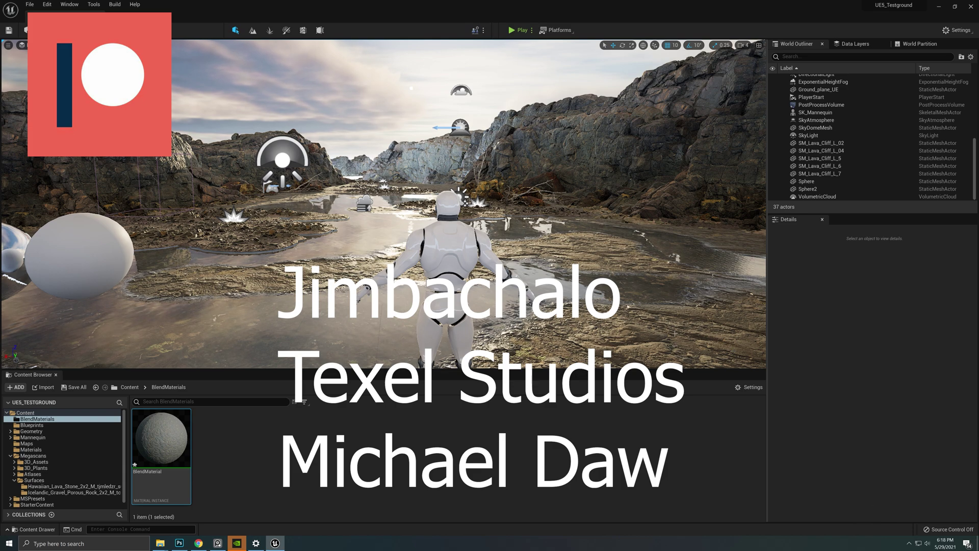
right_click_drag(383, 204, 365, 193)
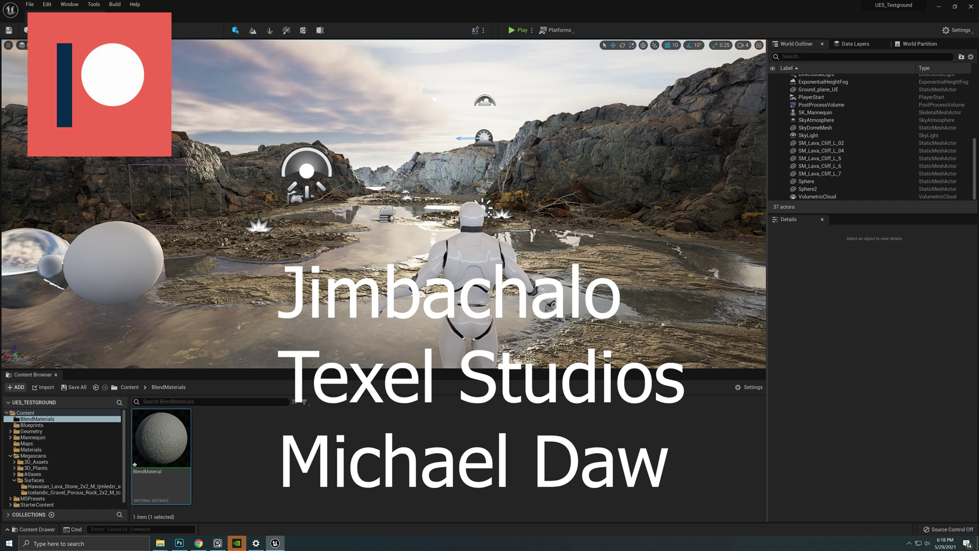